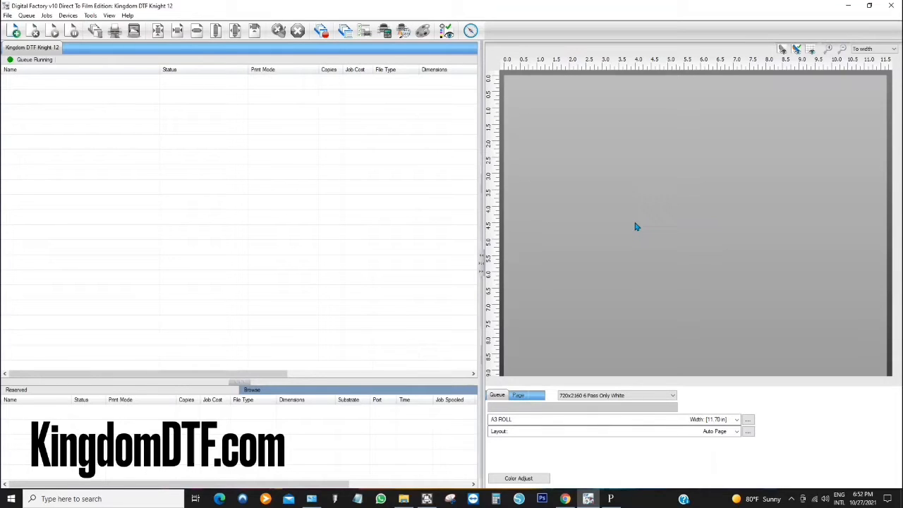
# Step: Switch to the AToos F1080 printer control utility, connect it to the printer, and select the bidirectional alignment value
pyautogui.click(611, 499)
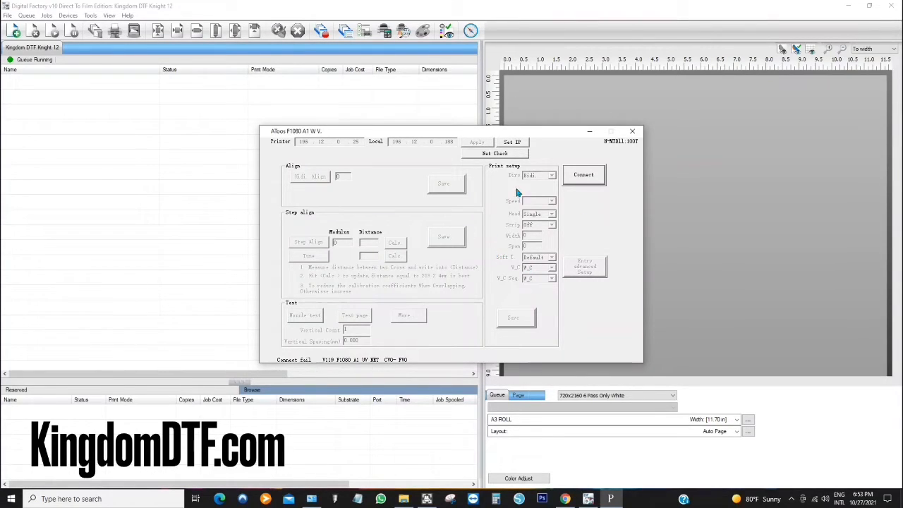
pyautogui.click(584, 177)
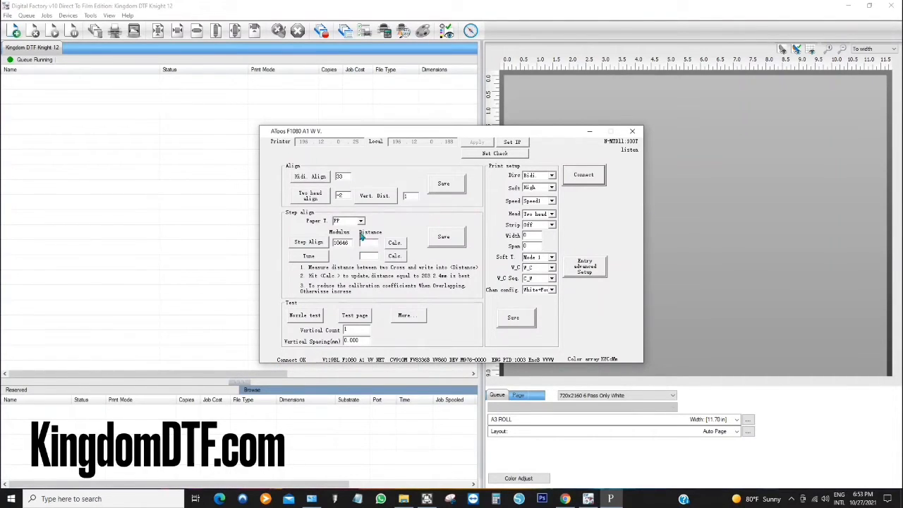
pyautogui.doubleClick(349, 178)
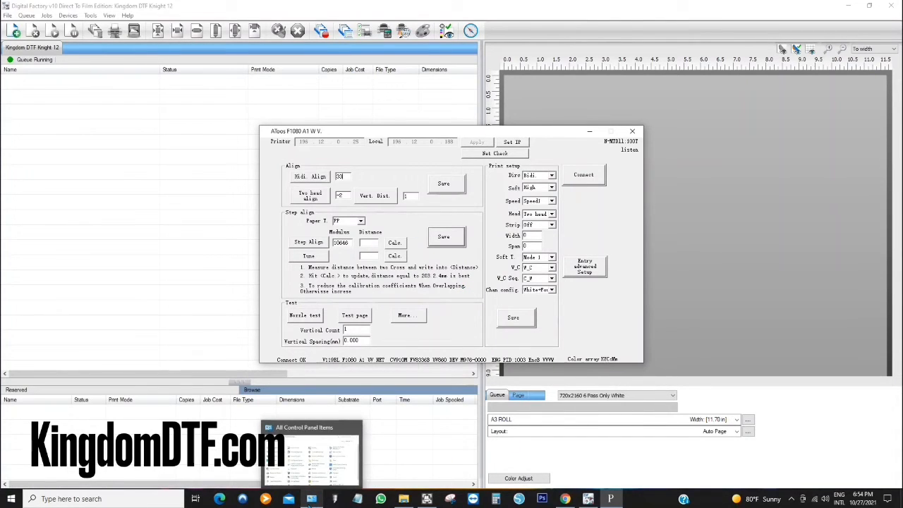
# Step: Switch to Control Panel and open the computer's network adapter list through Network and Sharing Center
pyautogui.click(311, 498)
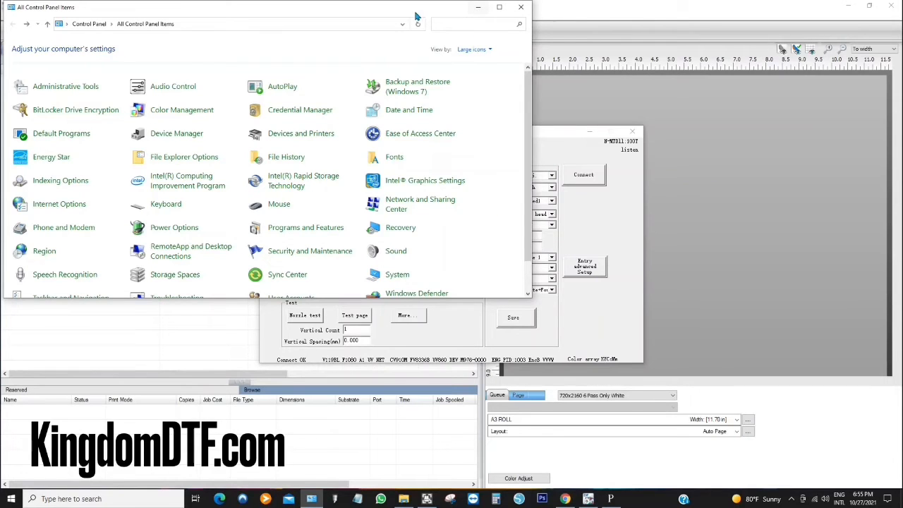
pyautogui.moveTo(416, 19); pyautogui.dragTo(534, 164)
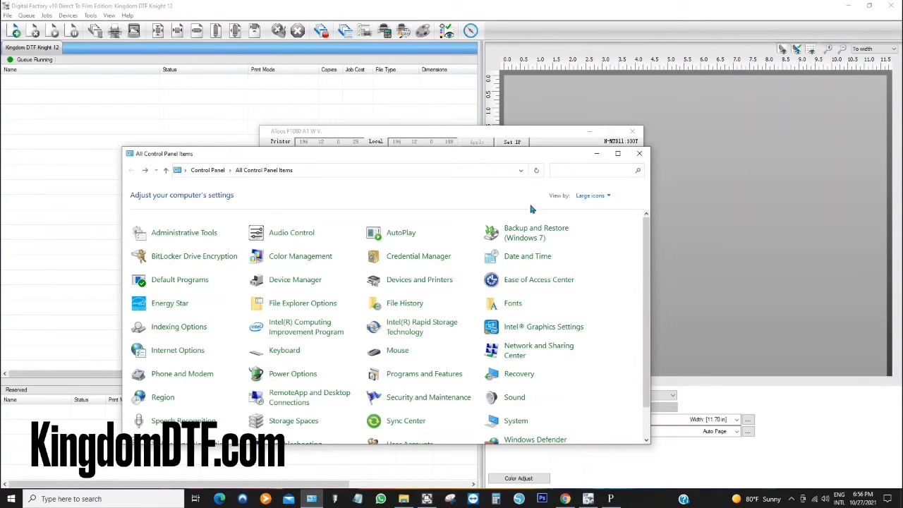
pyautogui.moveTo(495, 157); pyautogui.dragTo(505, 99)
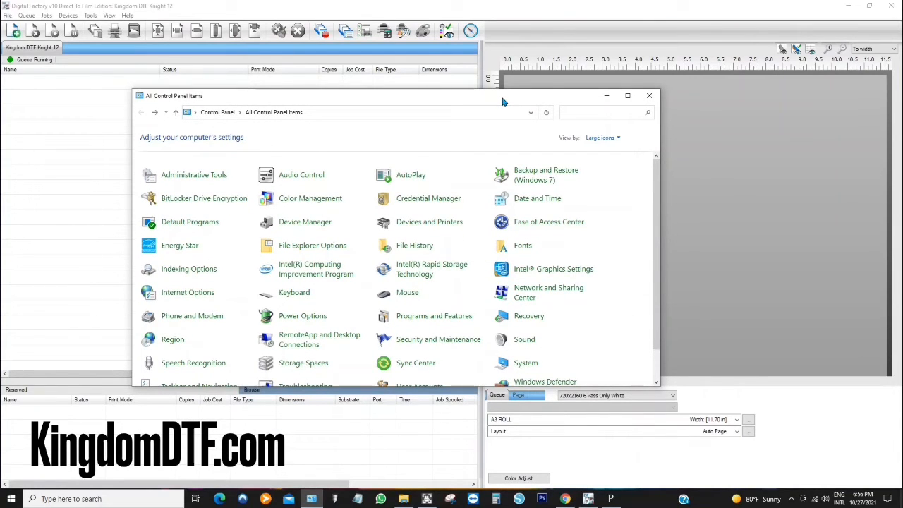
pyautogui.click(524, 295)
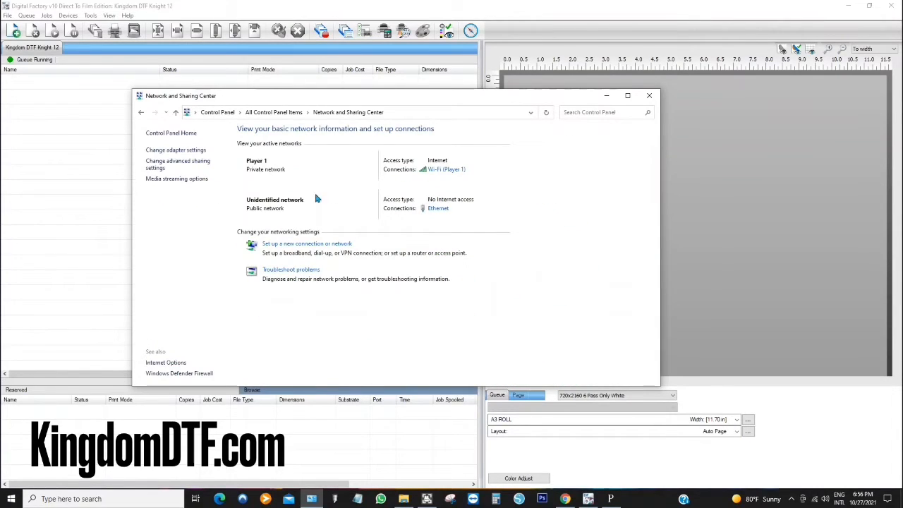
pyautogui.click(160, 151)
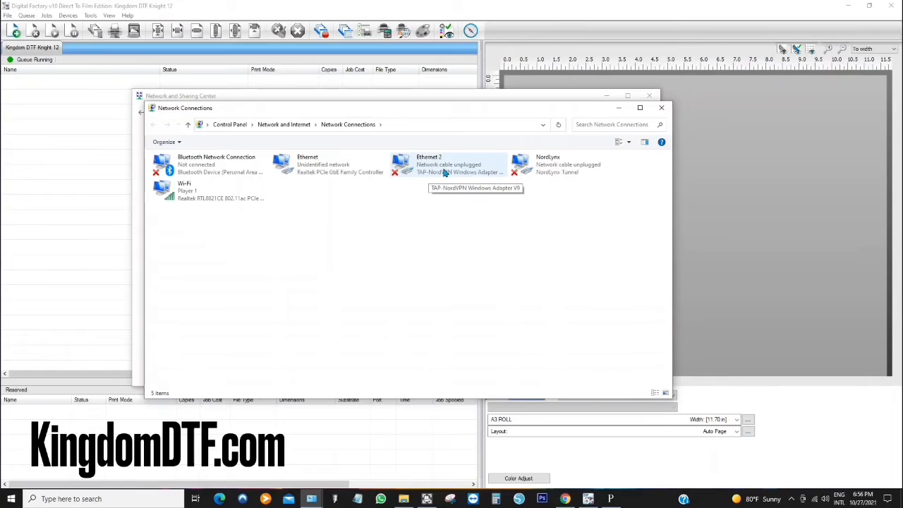
# Step: View the Ethernet adapter's TCP/IPv4 properties and compare its IP address with the local address in the printer utility
pyautogui.rightClick(291, 173)
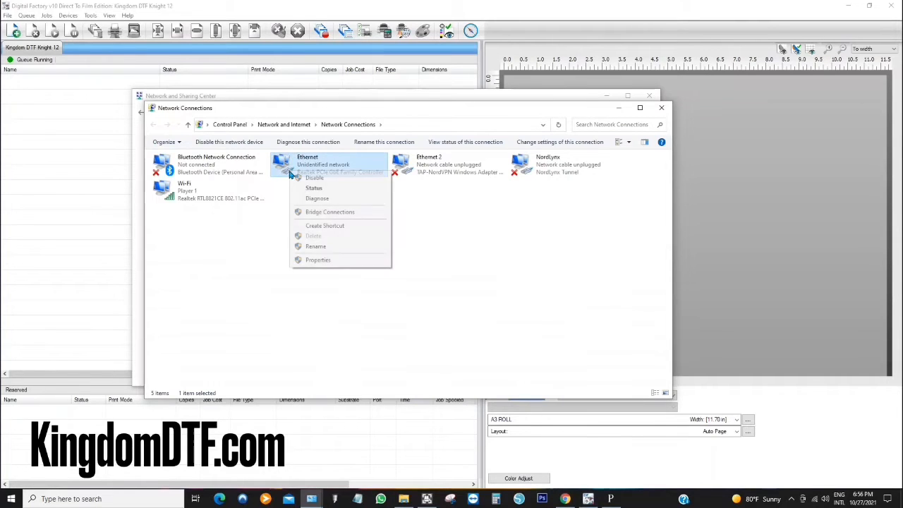
pyautogui.click(319, 261)
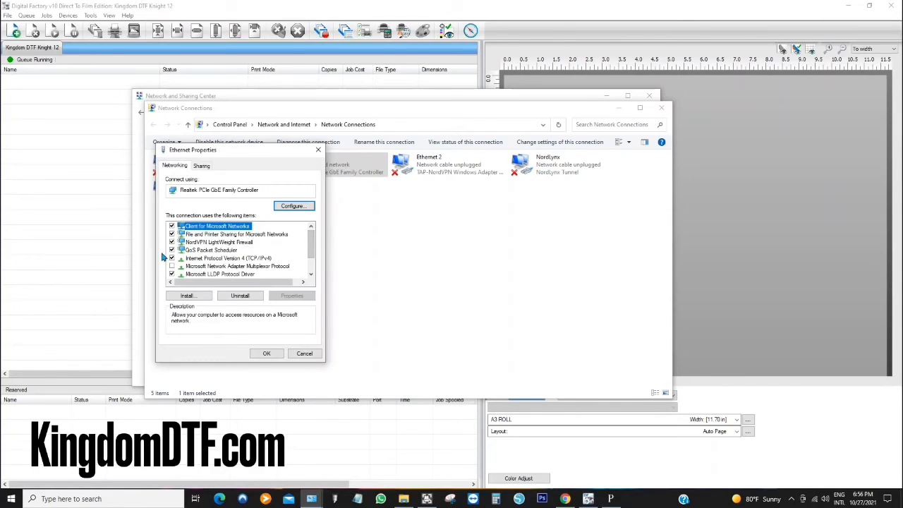
pyautogui.doubleClick(236, 259)
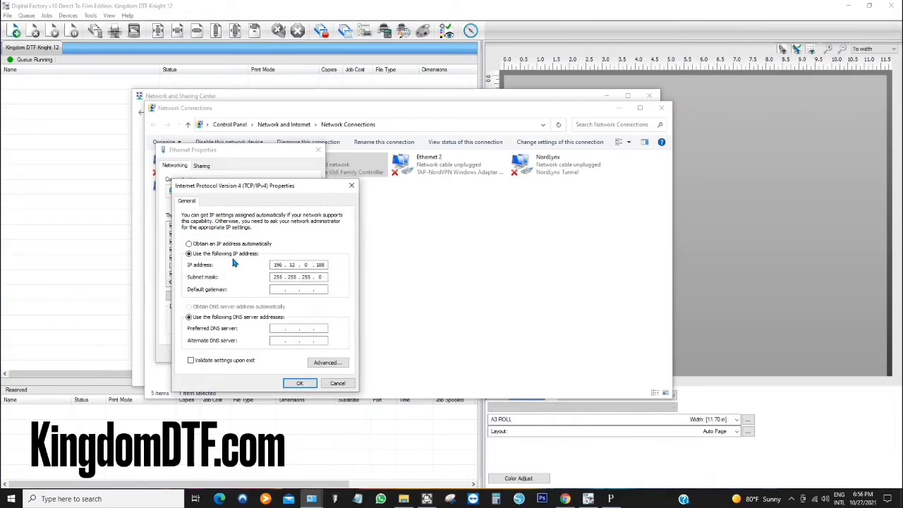
pyautogui.moveTo(303, 189); pyautogui.dragTo(425, 174)
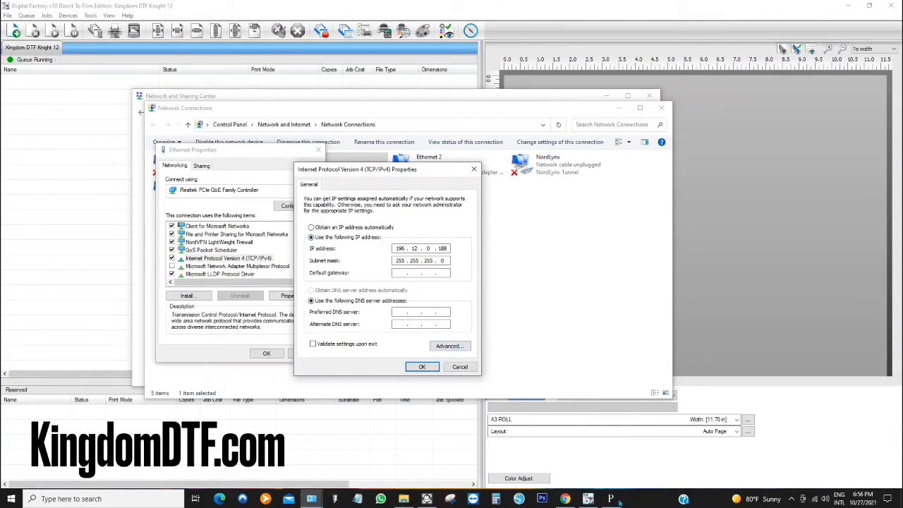
pyautogui.moveTo(472, 136); pyautogui.dragTo(675, 144)
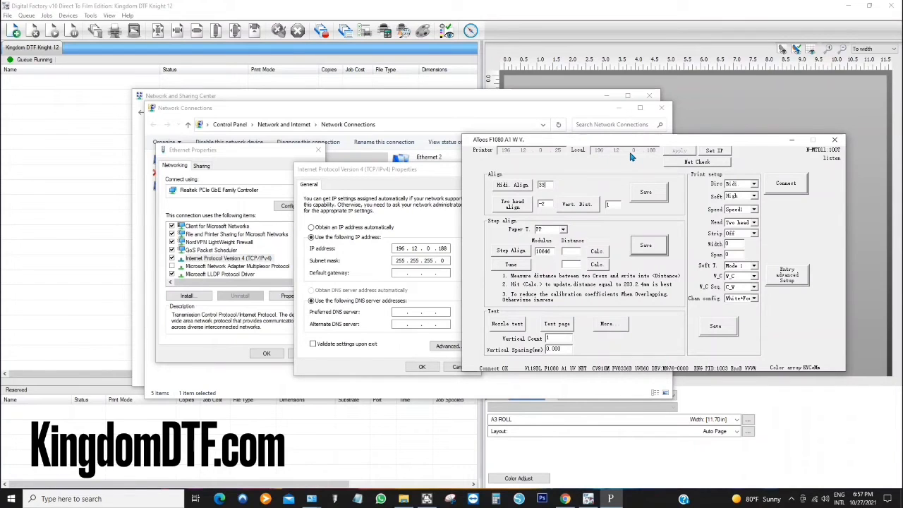
pyautogui.click(427, 231)
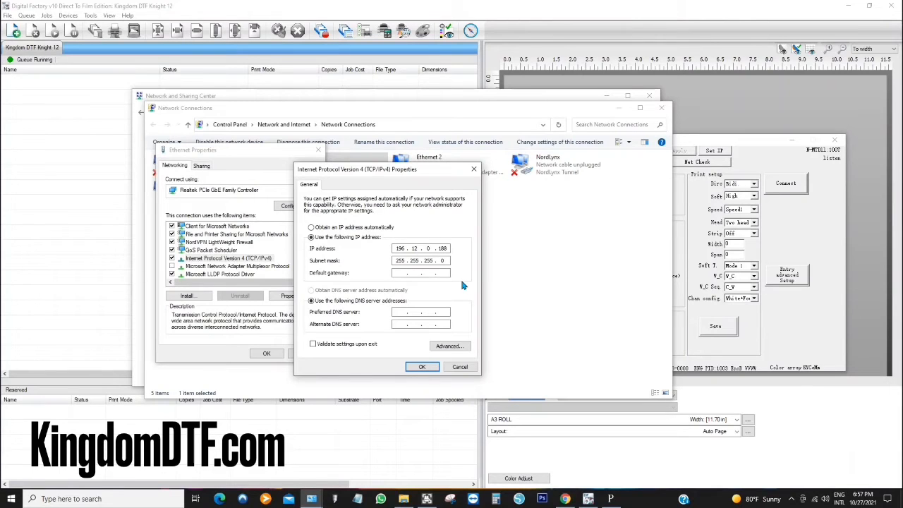
# Step: Close the Ethernet properties and all network windows without changes, and return to the Digital Factory main window
pyautogui.click(474, 169)
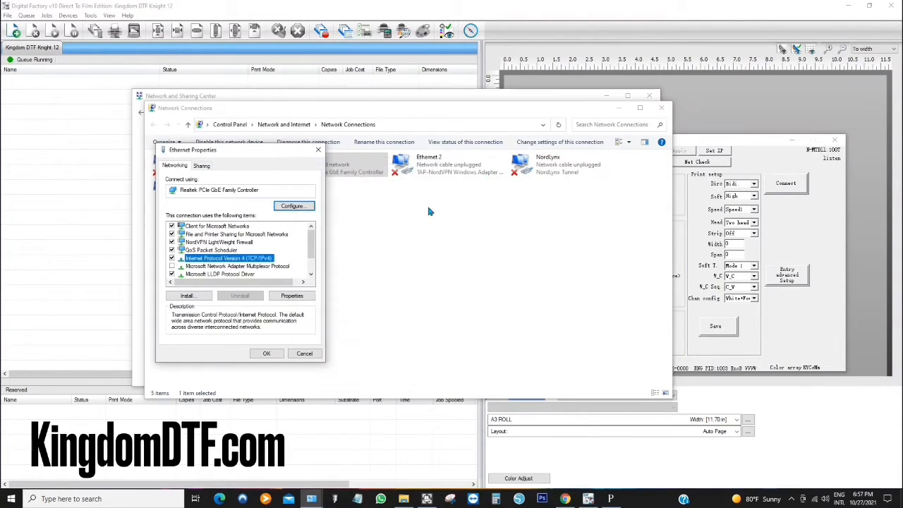
pyautogui.click(304, 354)
pyautogui.click(346, 247)
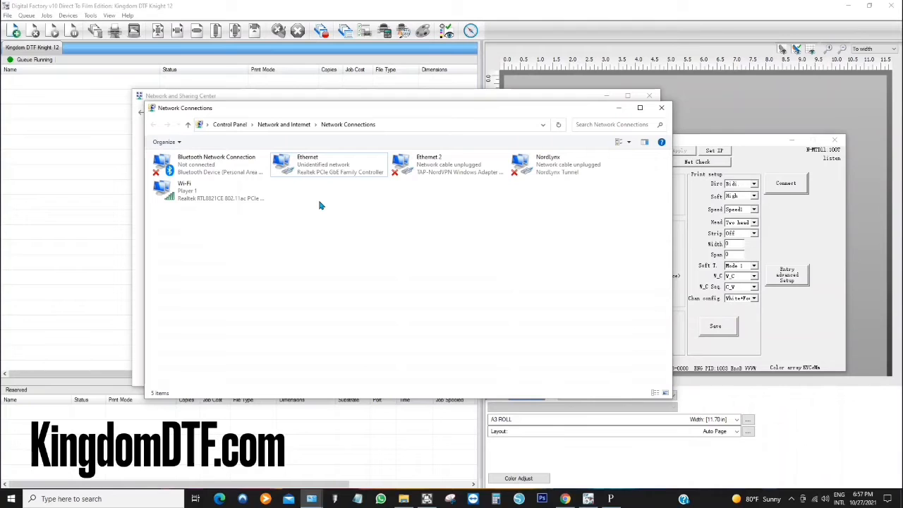
pyautogui.click(662, 107)
pyautogui.click(561, 101)
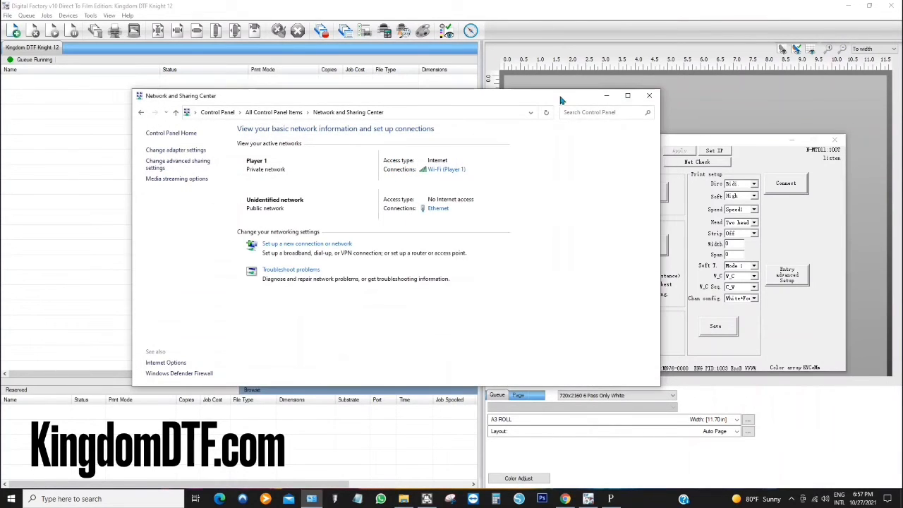
pyautogui.click(649, 96)
pyautogui.moveTo(577, 155); pyautogui.dragTo(368, 145)
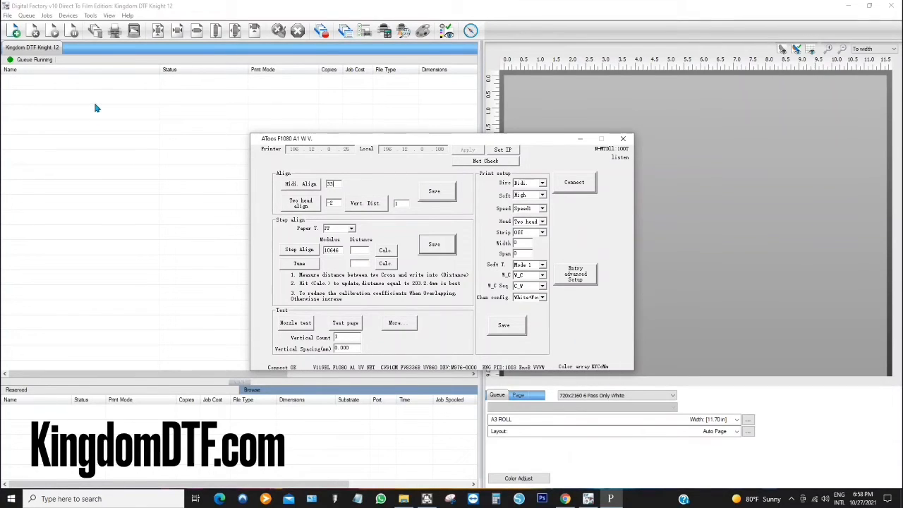
pyautogui.click(155, 150)
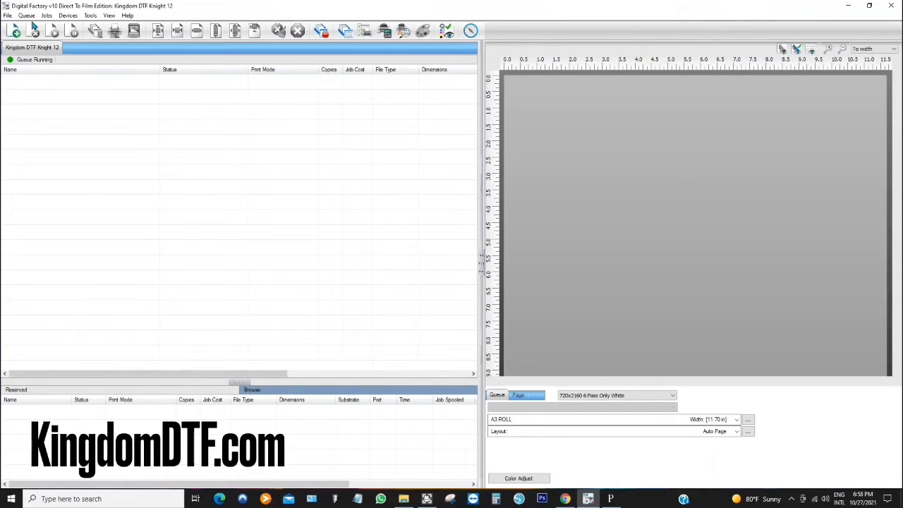
# Step: Start creating a new production queue in Queue Manager and advance the wizard to the printer defaults
pyautogui.click(31, 19)
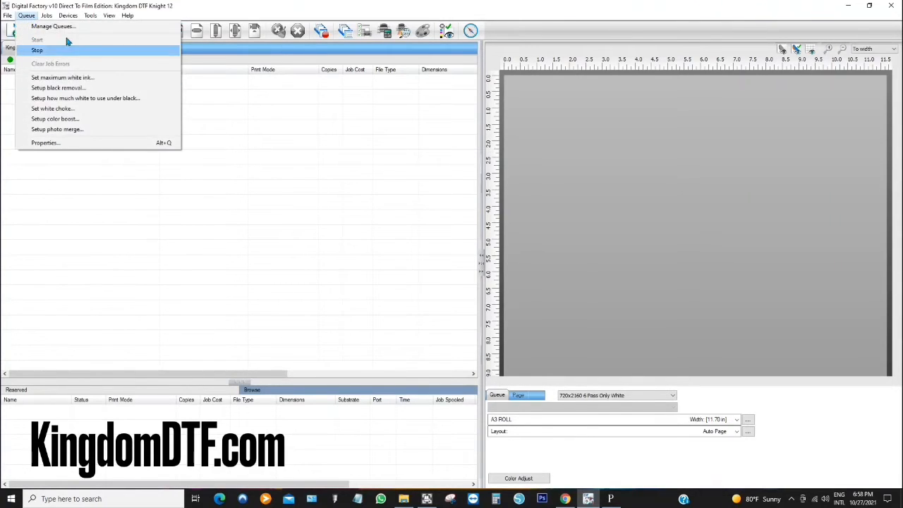
pyautogui.click(50, 26)
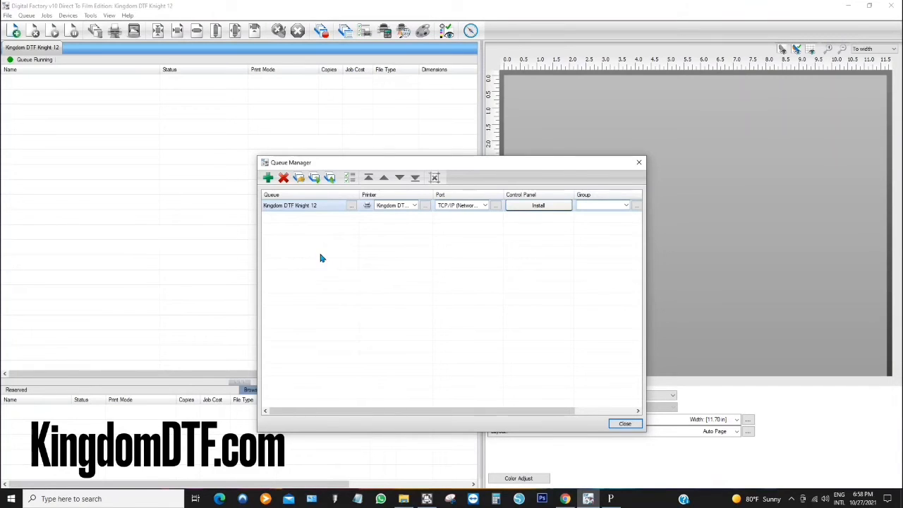
pyautogui.click(268, 178)
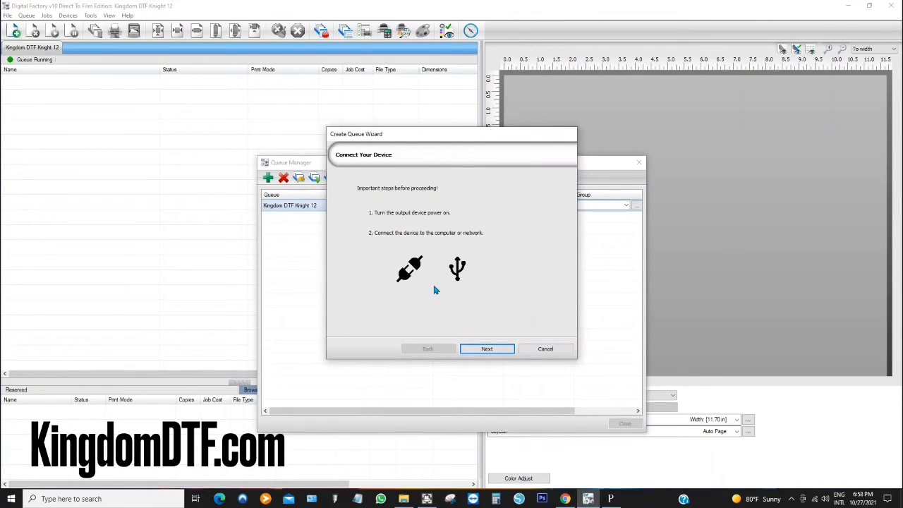
pyautogui.click(487, 348)
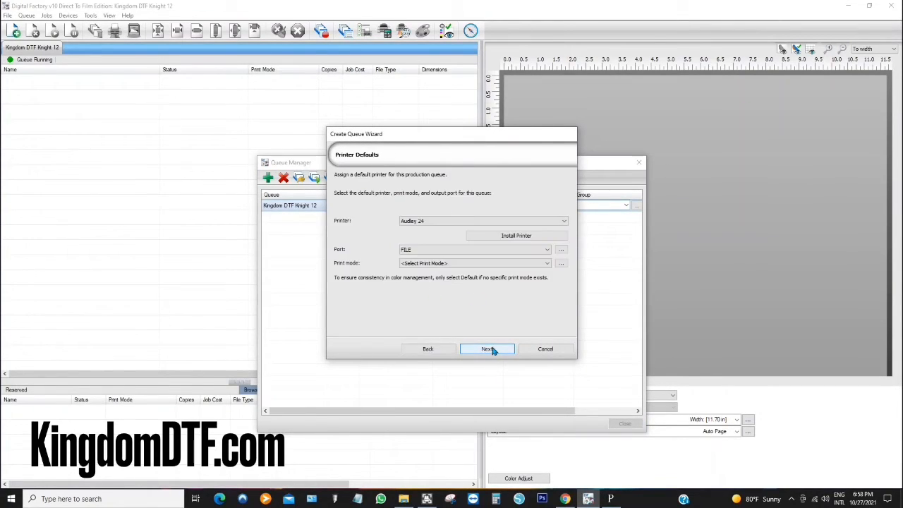
# Step: Examine which printers are available as the default printer for the new queue
pyautogui.click(446, 221)
pyautogui.click(392, 239)
pyautogui.click(444, 222)
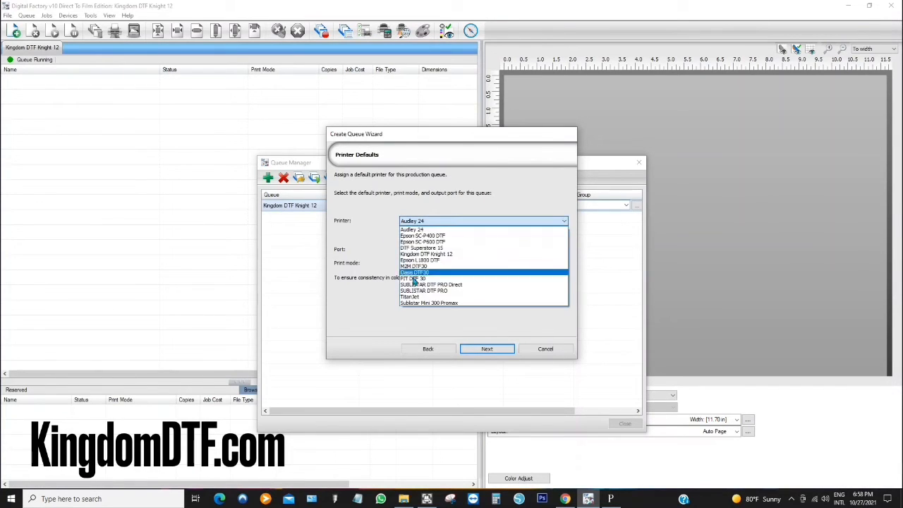
pyautogui.click(382, 248)
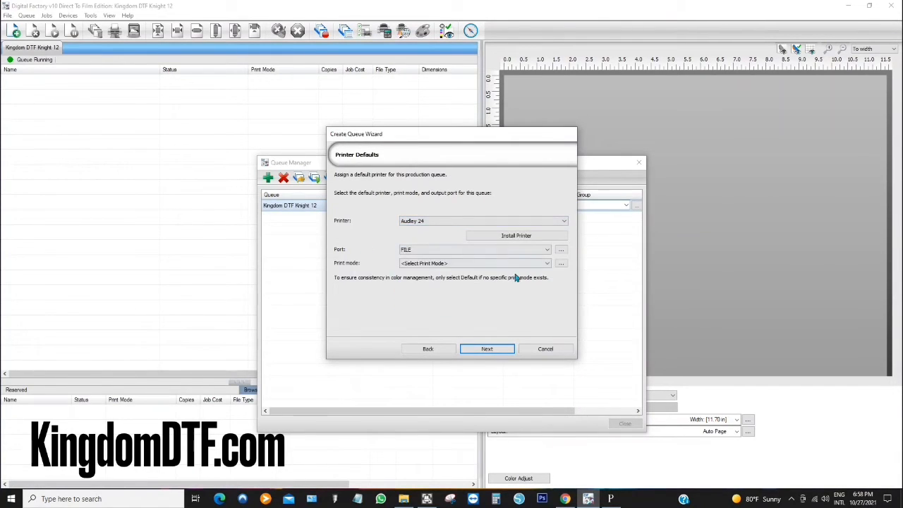
# Step: Look through the full list of installable printers for the Kingdom DTF model, and cancel without installing one
pyautogui.click(493, 238)
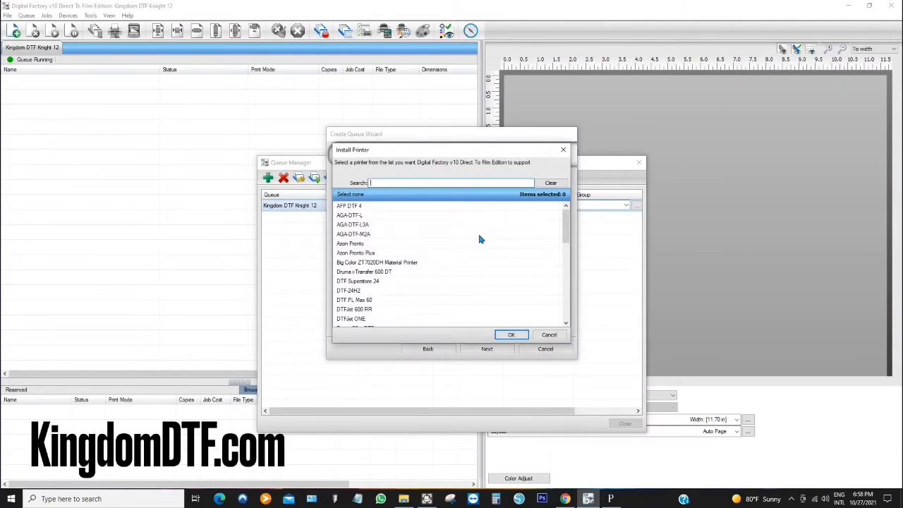
pyautogui.scroll(-5, 478, 247)
pyautogui.scroll(-10, 477, 247)
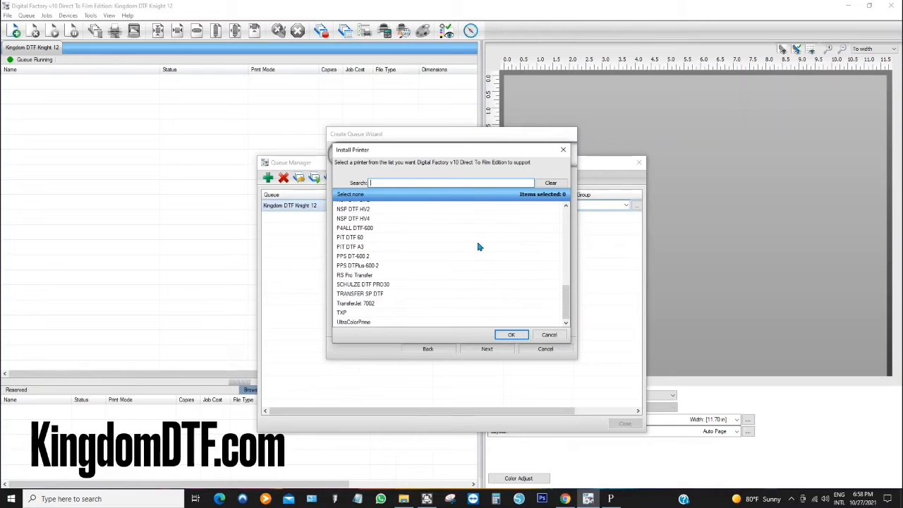
pyautogui.scroll(3, 477, 247)
pyautogui.moveTo(565, 286); pyautogui.dragTo(572, 223)
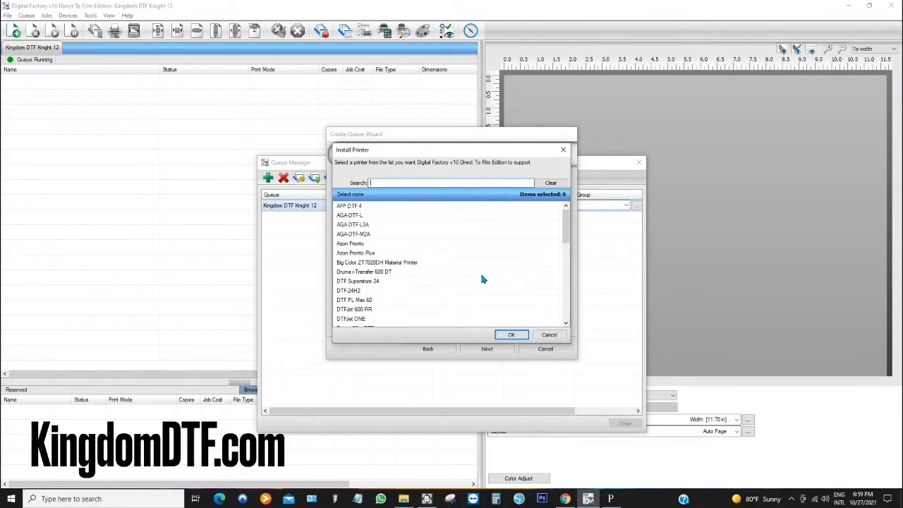
pyautogui.scroll(-8, 482, 279)
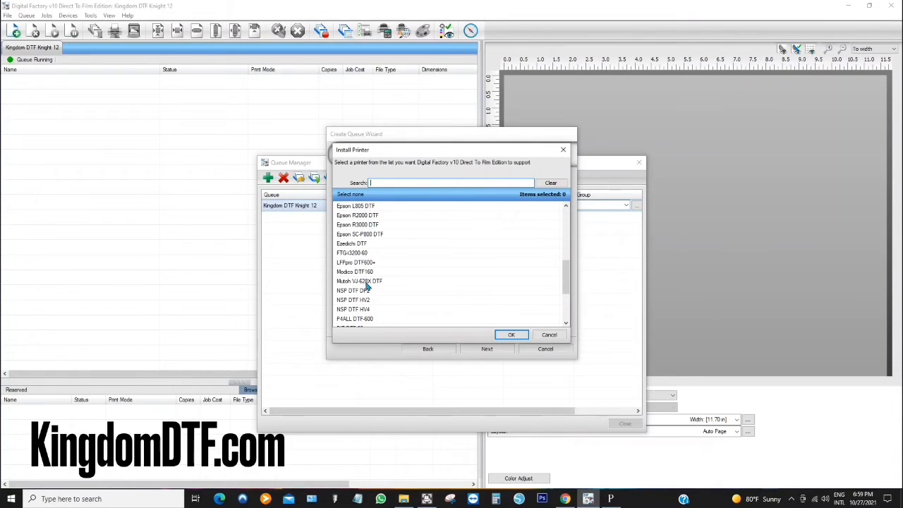
pyautogui.scroll(-1, 490, 294)
pyautogui.scroll(-1, 489, 294)
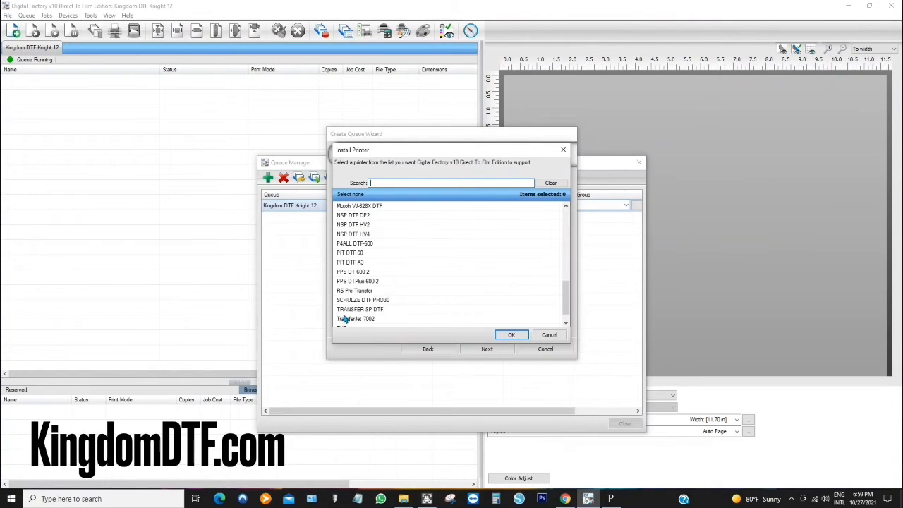
pyautogui.scroll(-2, 528, 251)
pyautogui.scroll(2, 431, 320)
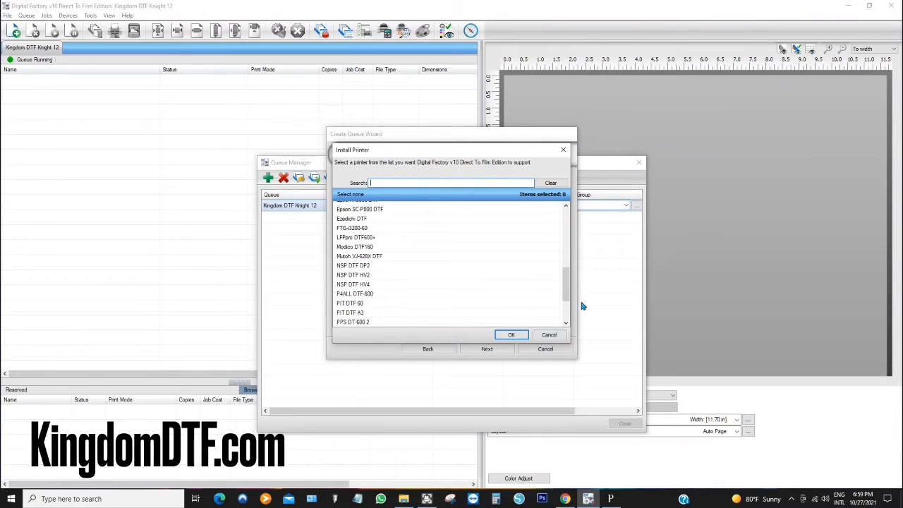
pyautogui.moveTo(568, 286); pyautogui.dragTo(567, 267)
pyautogui.click(551, 335)
# Step: Review the default printer choices again and search the installable printers for "king"
pyautogui.click(429, 224)
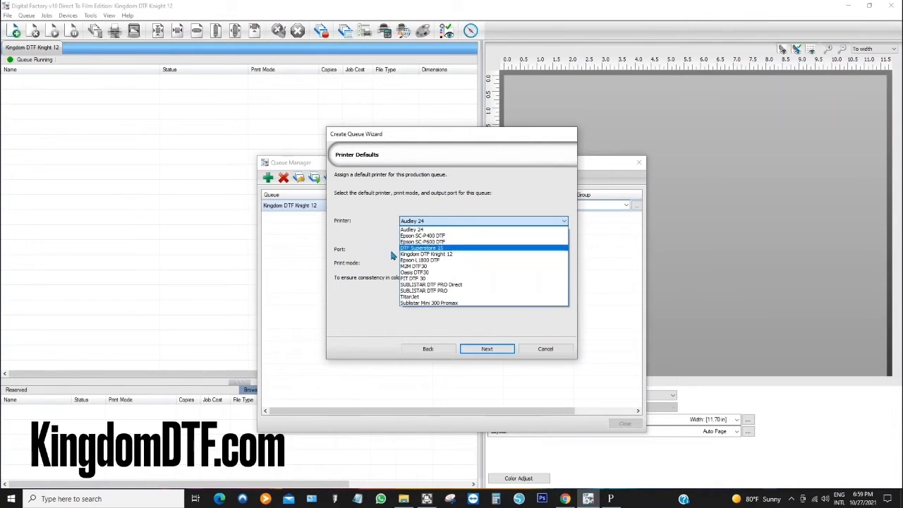
pyautogui.click(564, 332)
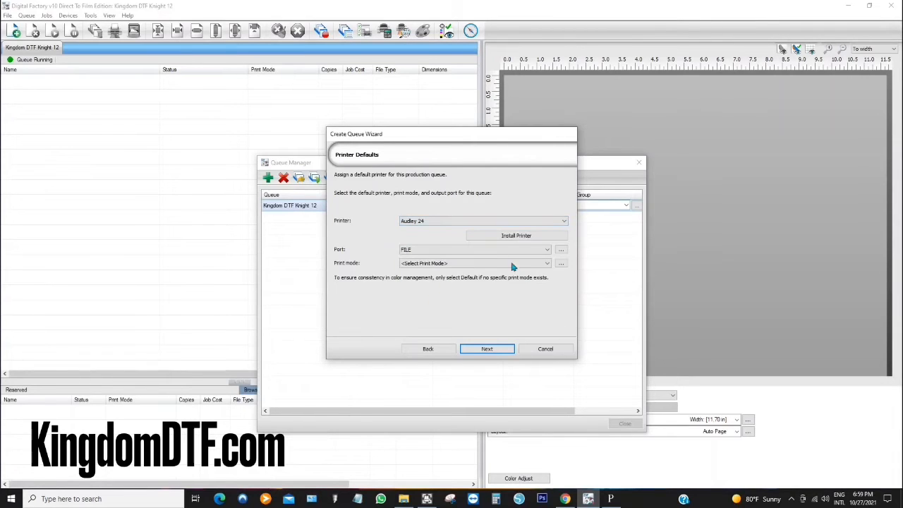
pyautogui.click(491, 235)
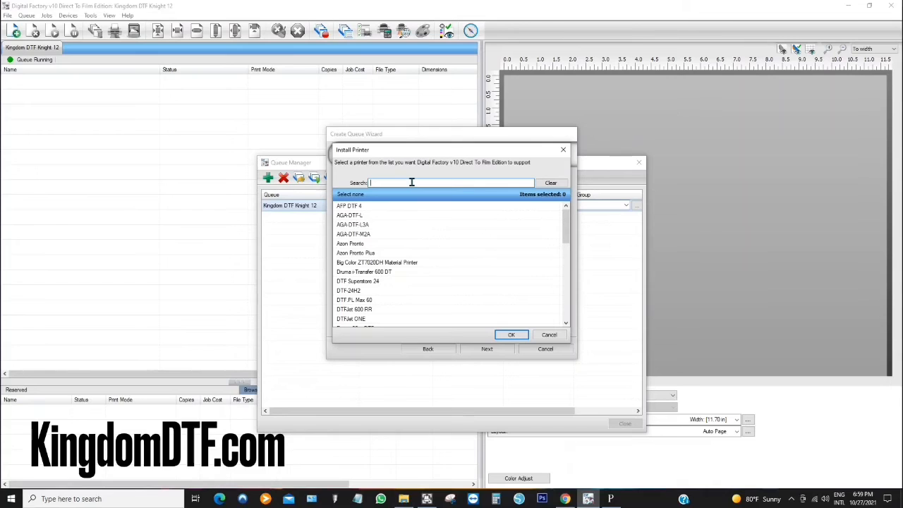
pyautogui.write('king')
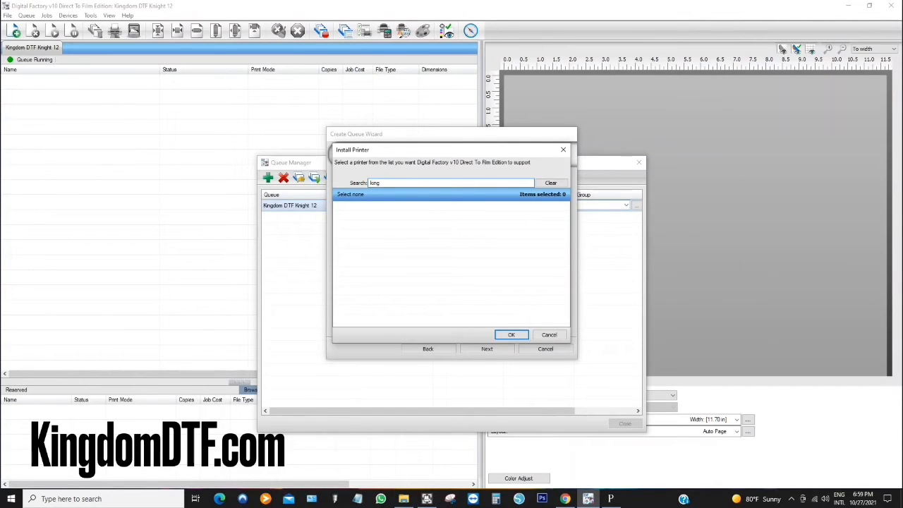
# Step: Clear the printer search and choose the Epson SC-P800 DTF from the full list for installation
pyautogui.press('BackSpace')
pyautogui.press('BackSpace')
pyautogui.press('BackSpace')
pyautogui.press('BackSpace')
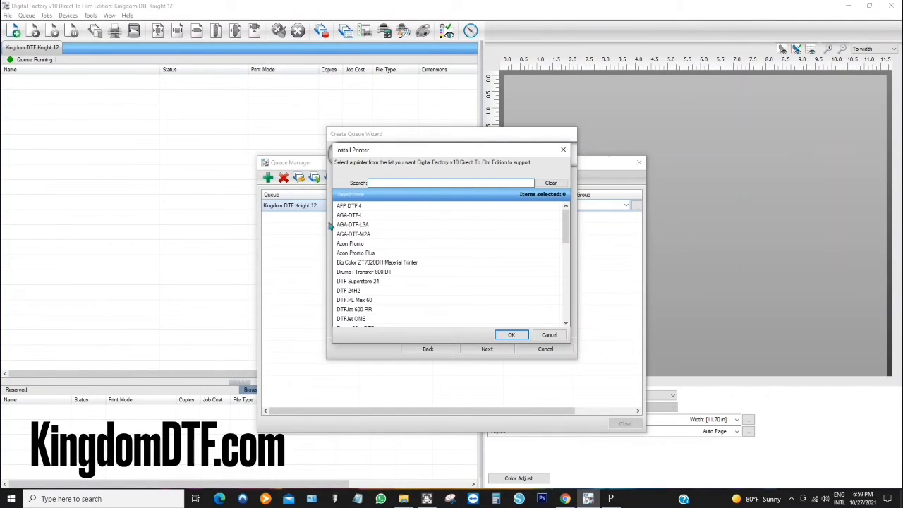
pyautogui.scroll(-1, 473, 262)
pyautogui.scroll(-2, 473, 262)
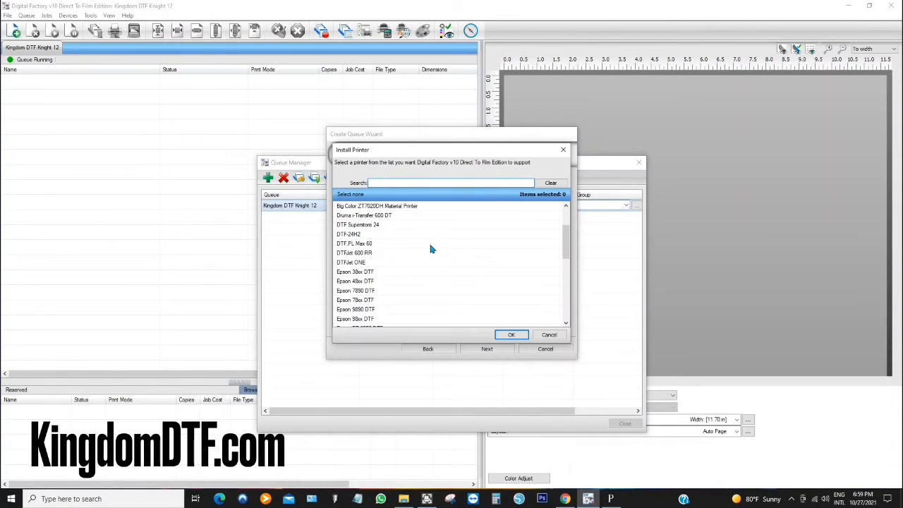
pyautogui.scroll(-5, 432, 251)
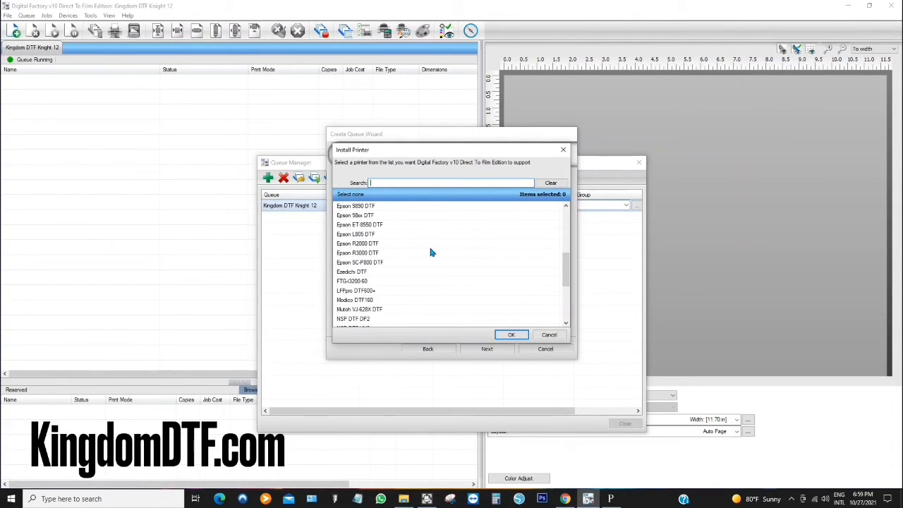
pyautogui.scroll(2, 431, 251)
pyautogui.scroll(-1, 430, 251)
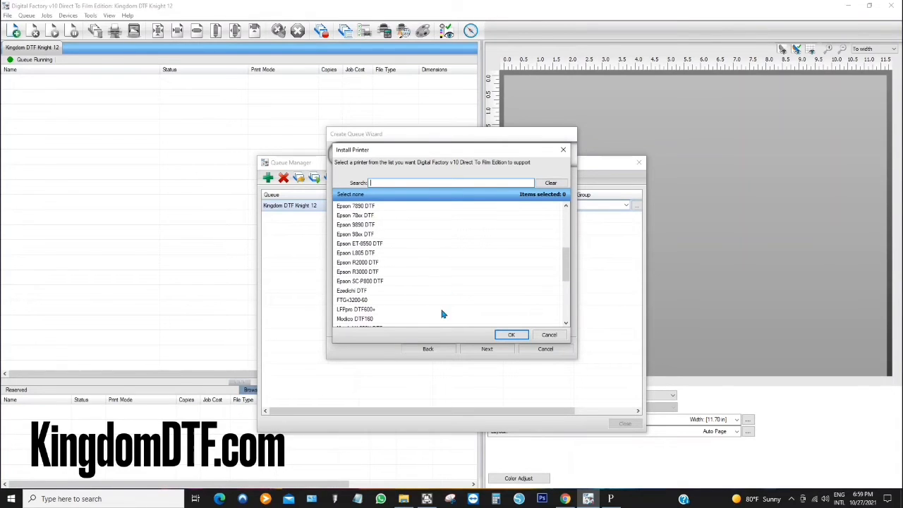
pyautogui.click(367, 281)
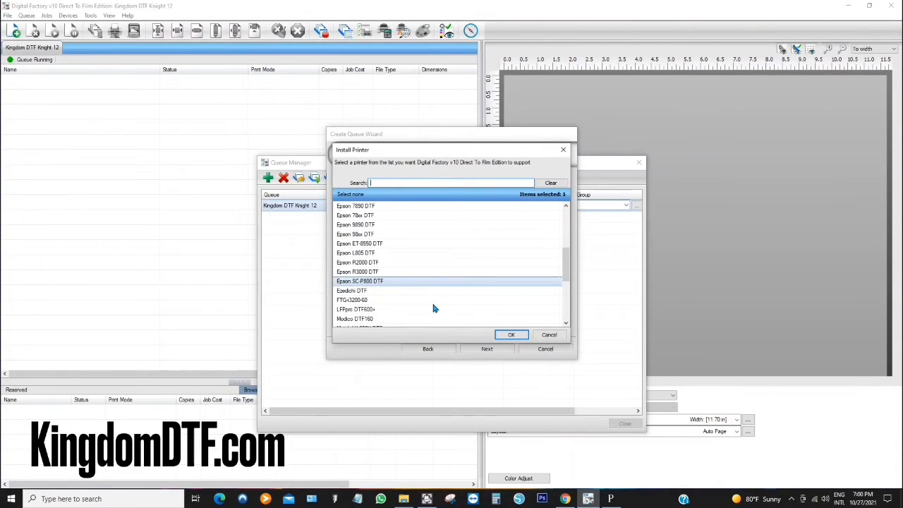
pyautogui.click(509, 335)
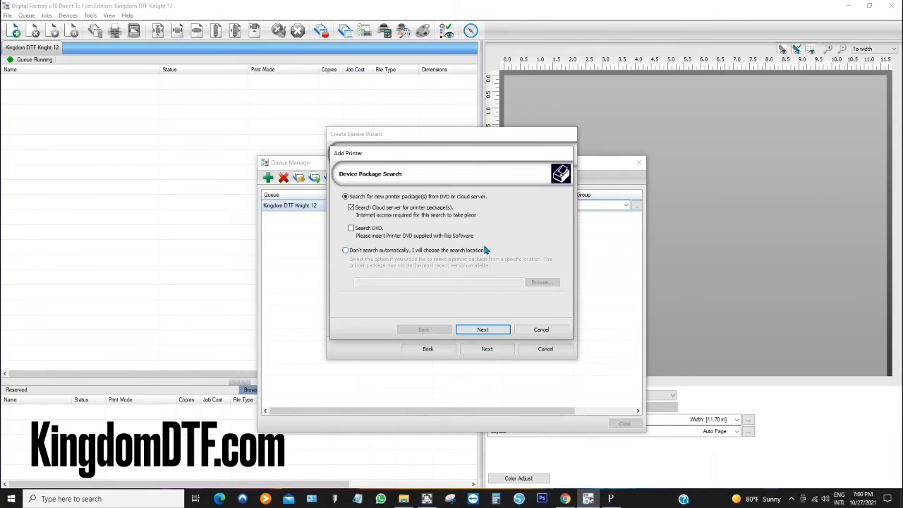
# Step: Install the Epson SC-P800 DTF package from the Cloud server with its port set to NULL, and finish the wizard
pyautogui.click(495, 329)
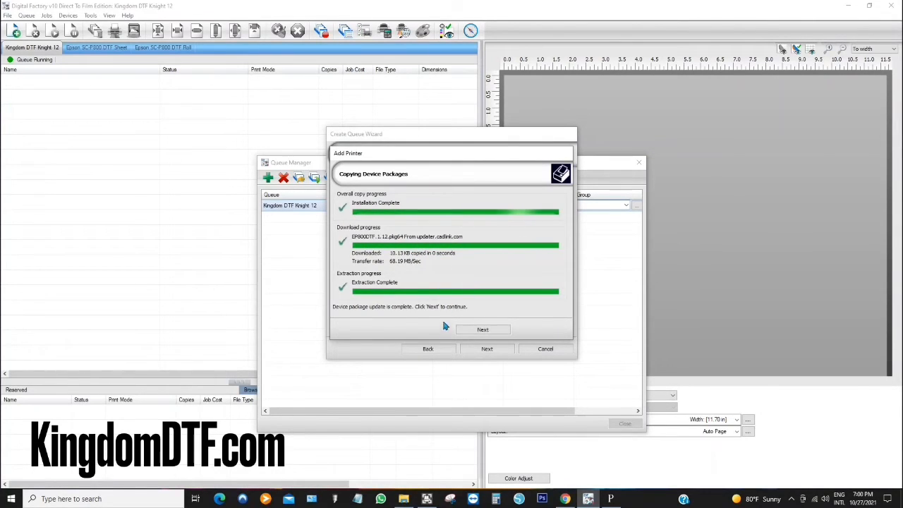
pyautogui.click(475, 330)
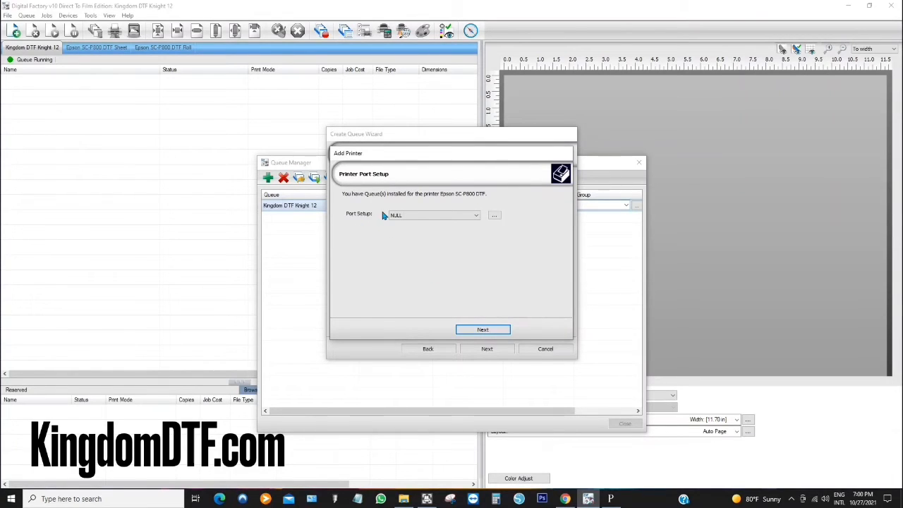
pyautogui.click(474, 329)
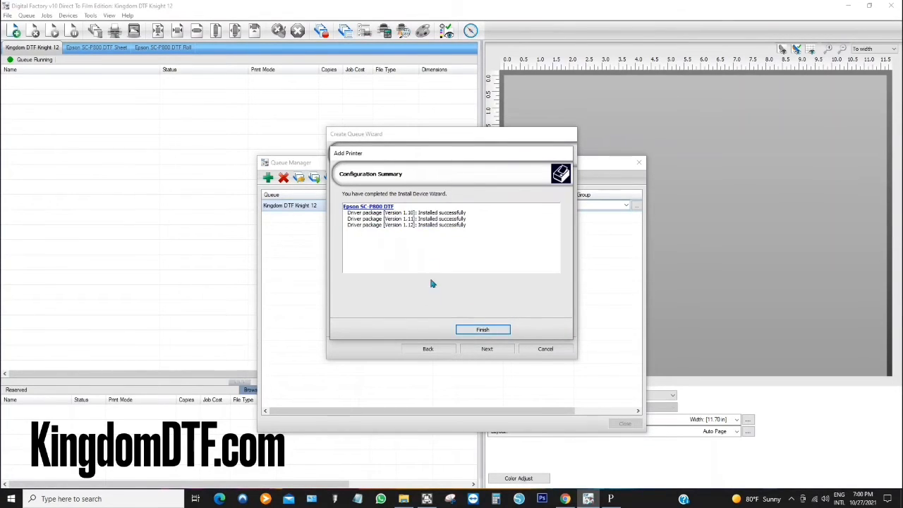
pyautogui.click(499, 329)
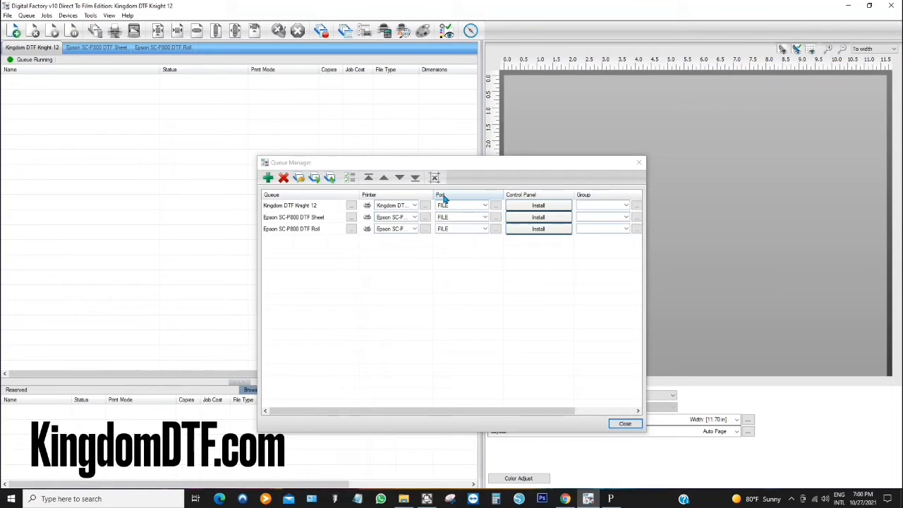
# Step: Choose TCP/IP (Network Device) as the Kingdom DTF Knight 12 queue's port and place the AToos F1080 window beside its port settings
pyautogui.click(484, 206)
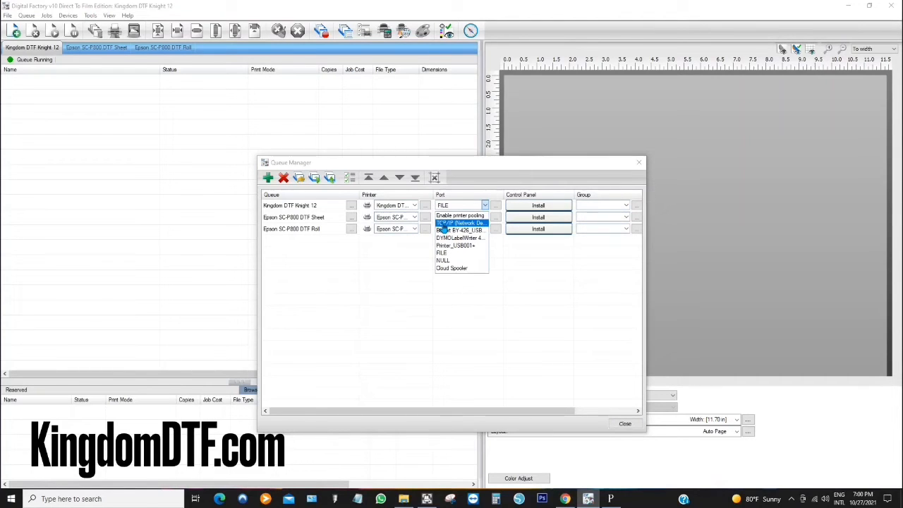
pyautogui.click(467, 223)
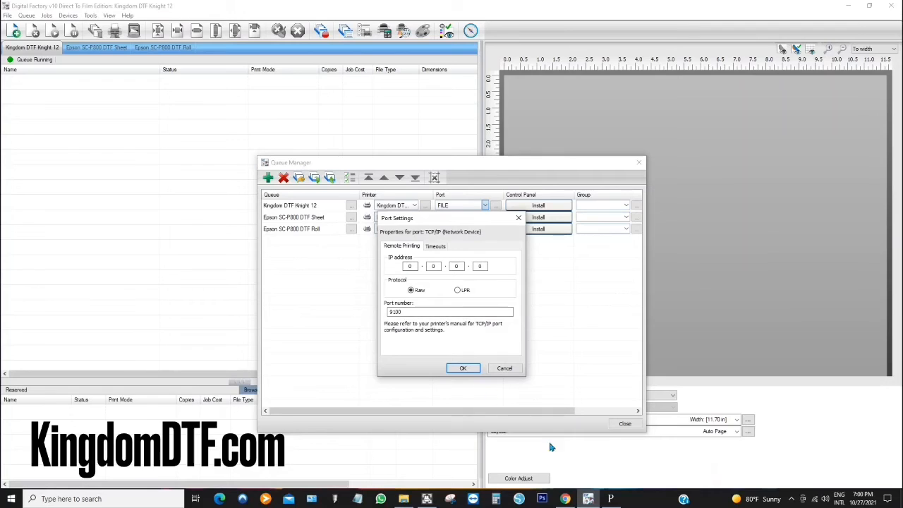
pyautogui.moveTo(611, 499)
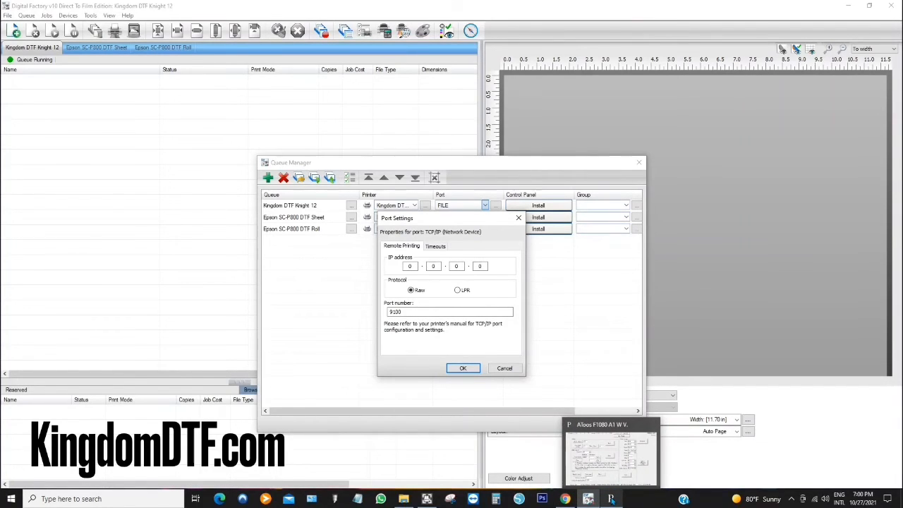
pyautogui.click(611, 500)
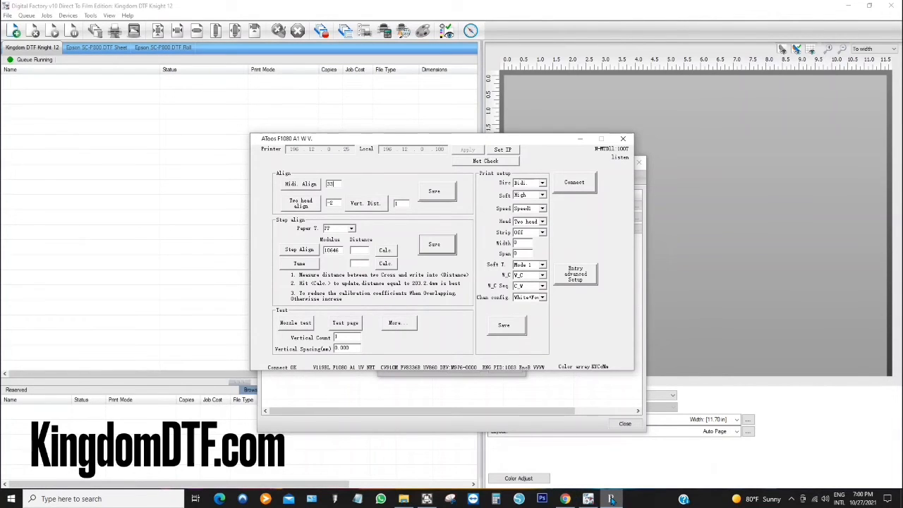
pyautogui.moveTo(444, 144); pyautogui.dragTo(714, 157)
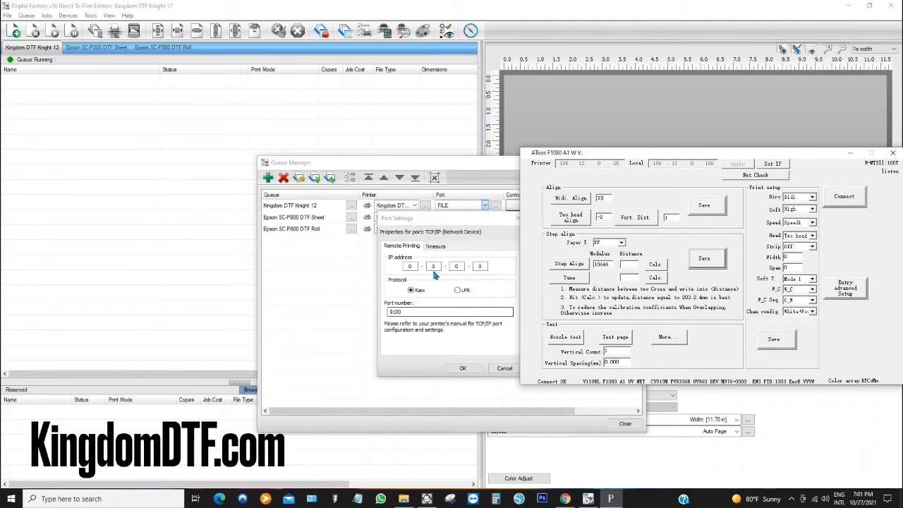
# Step: Set the network port's IP address to 196.12.0.188, checking it against the AToos F1080 window, and accept the port settings
pyautogui.click(410, 266)
pyautogui.write('19')
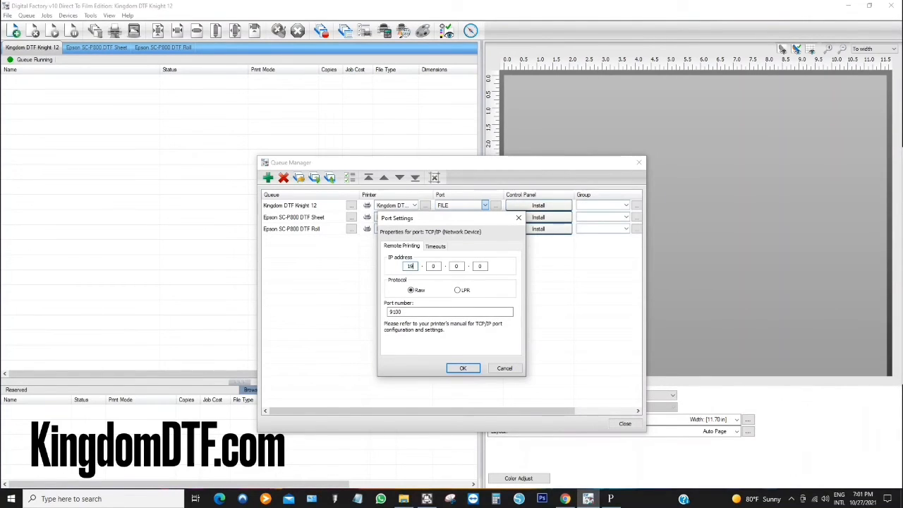
pyautogui.write('6.12')
pyautogui.click(611, 499)
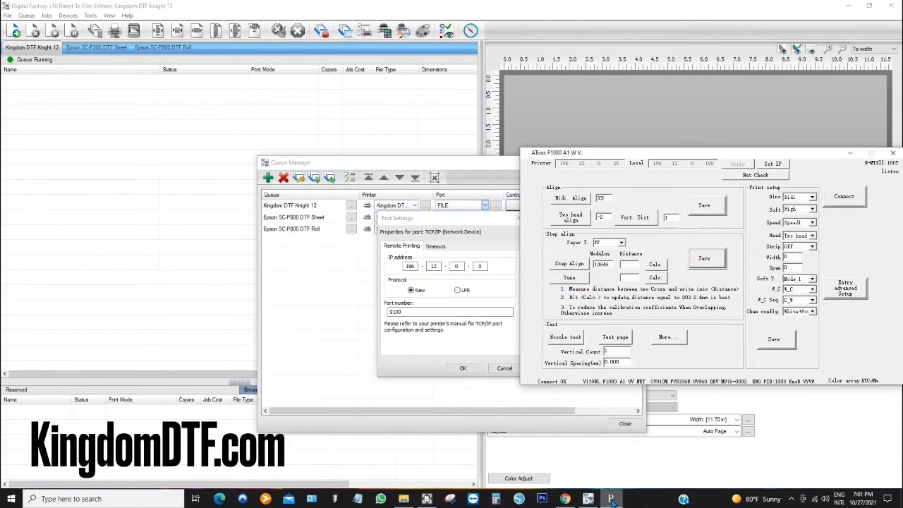
pyautogui.click(482, 267)
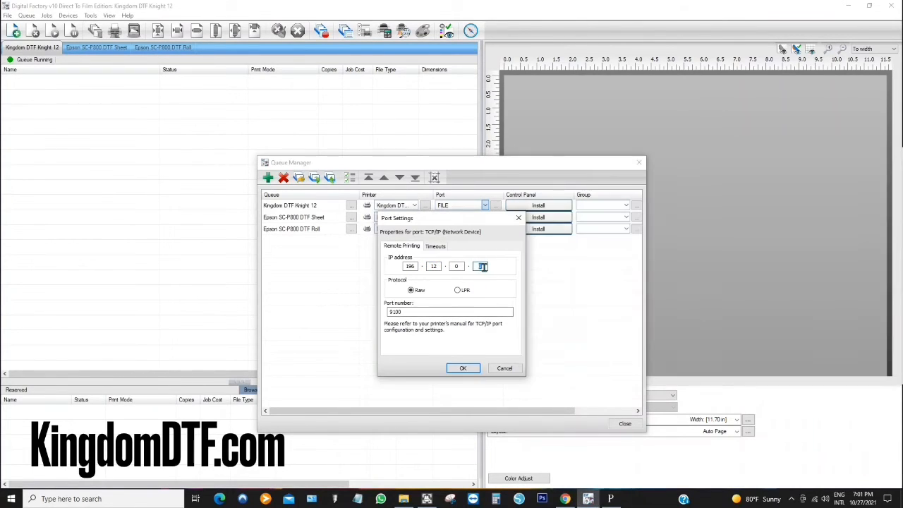
pyautogui.write('188')
pyautogui.click(462, 369)
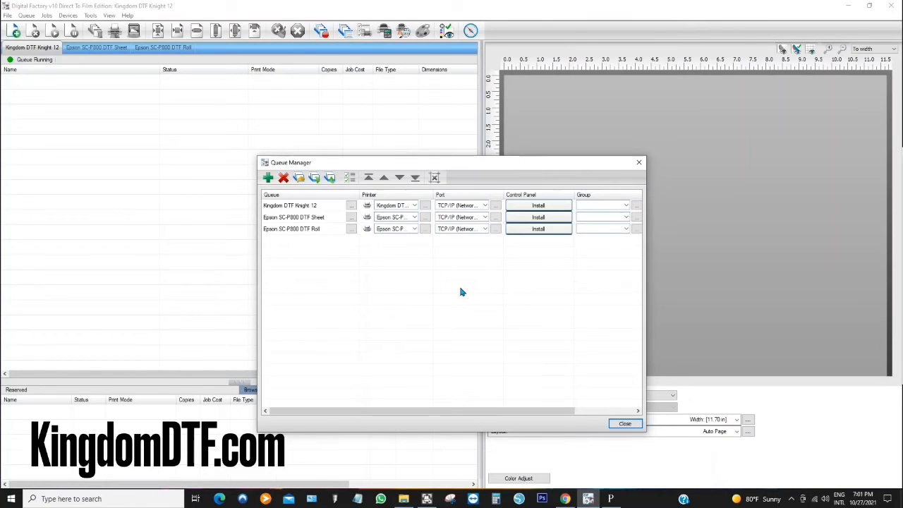
# Step: Delete the Epson SC-P800 DTF Roll and Epson SC-P800 DTF Sheet queues
pyautogui.click(280, 231)
pyautogui.click(284, 178)
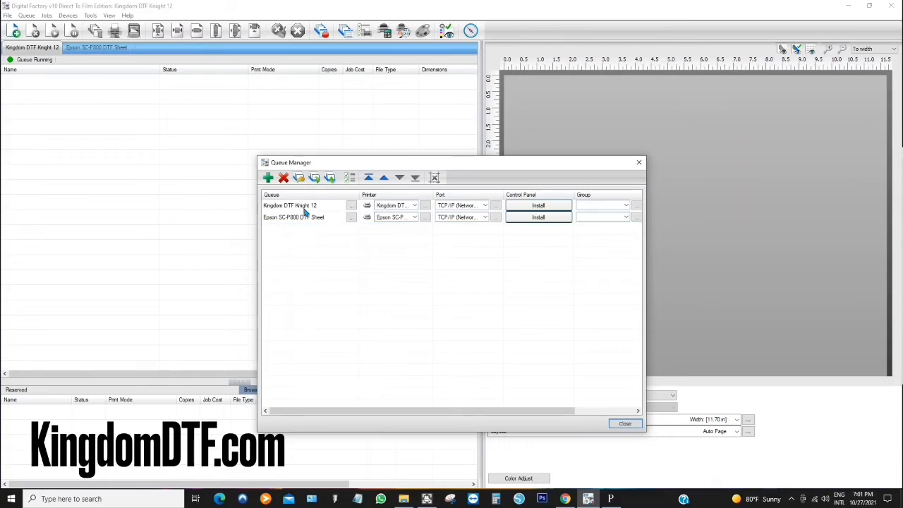
pyautogui.click(300, 217)
pyautogui.click(284, 178)
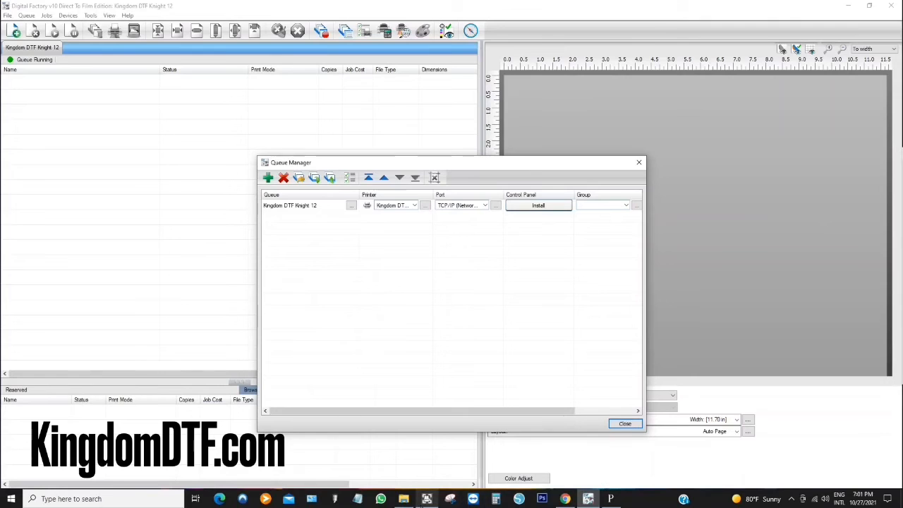
# Step: Close the Queue Manager and switch to the AToos F1080 printer control program, moving its window to the middle of the screen
pyautogui.click(611, 499)
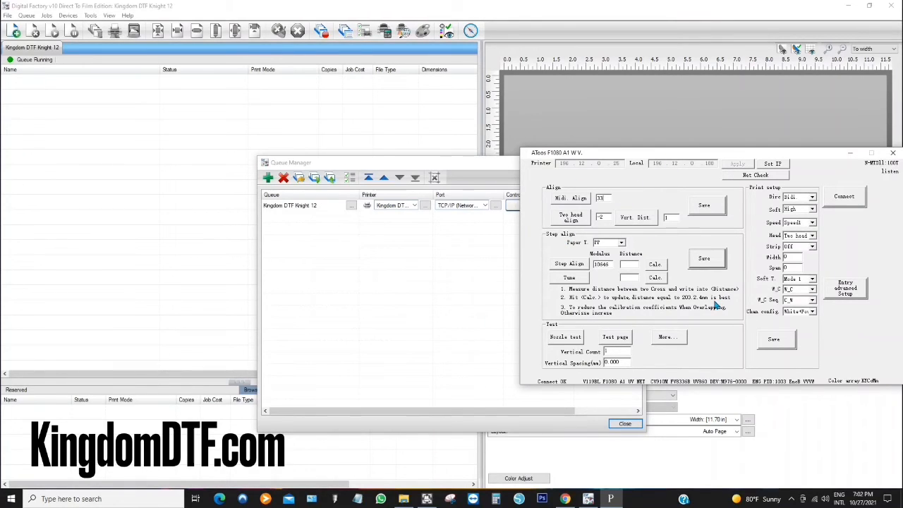
pyautogui.click(465, 166)
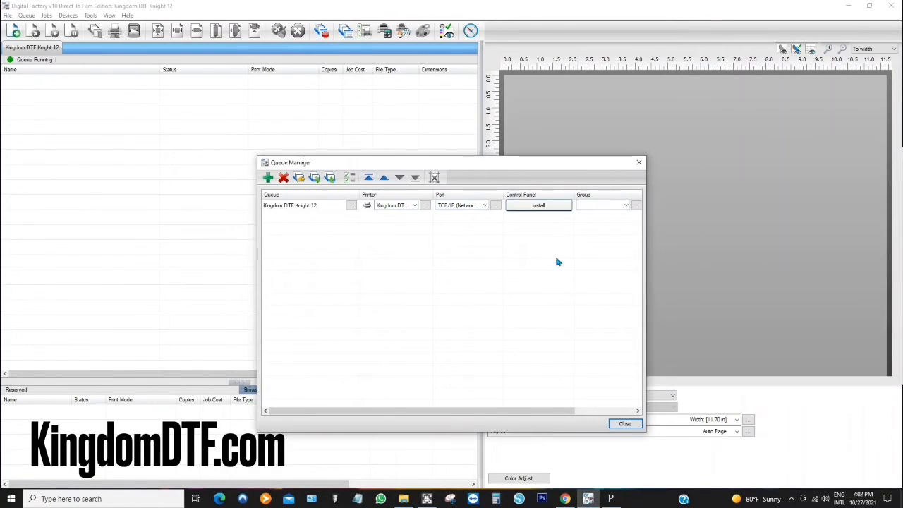
pyautogui.click(625, 424)
pyautogui.click(612, 499)
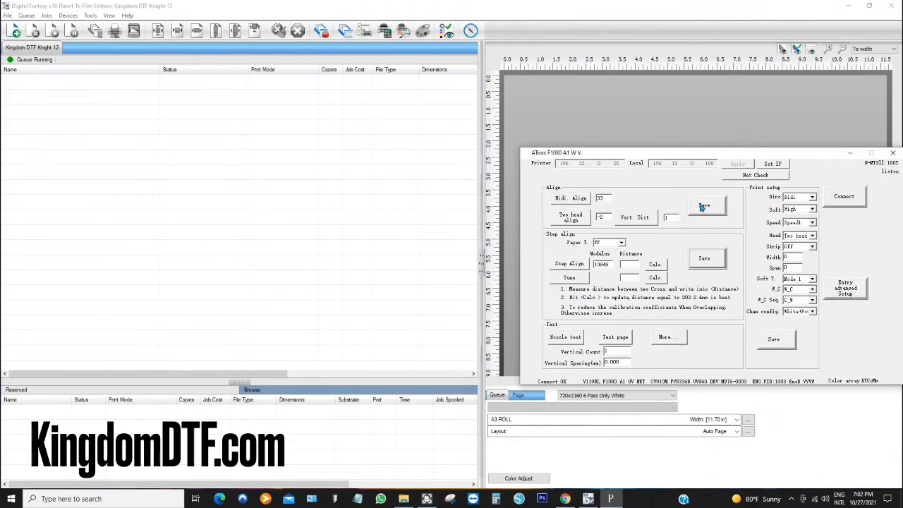
pyautogui.moveTo(723, 158); pyautogui.dragTo(490, 138)
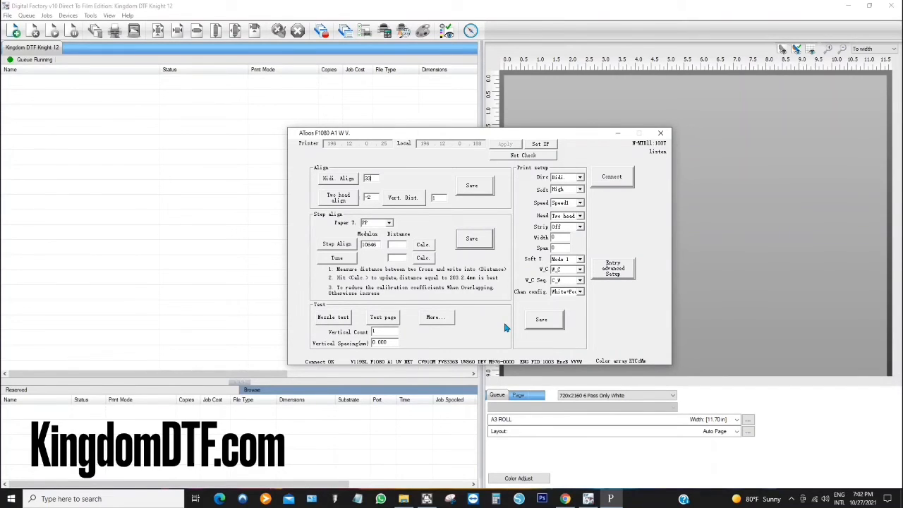
# Step: Examine the printer's additional maintenance functions, including cleaning, test, profile, keypad and UV lamp controls, and close them without changes
pyautogui.click(432, 318)
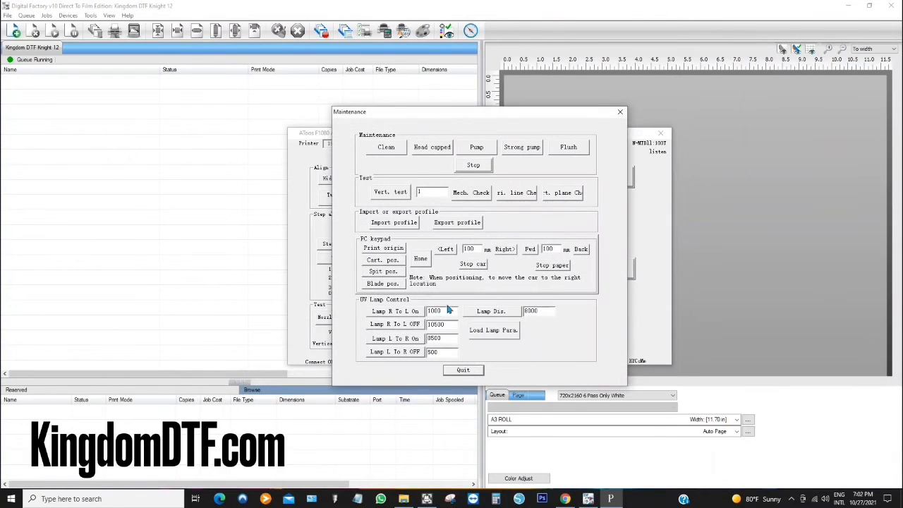
pyautogui.click(620, 111)
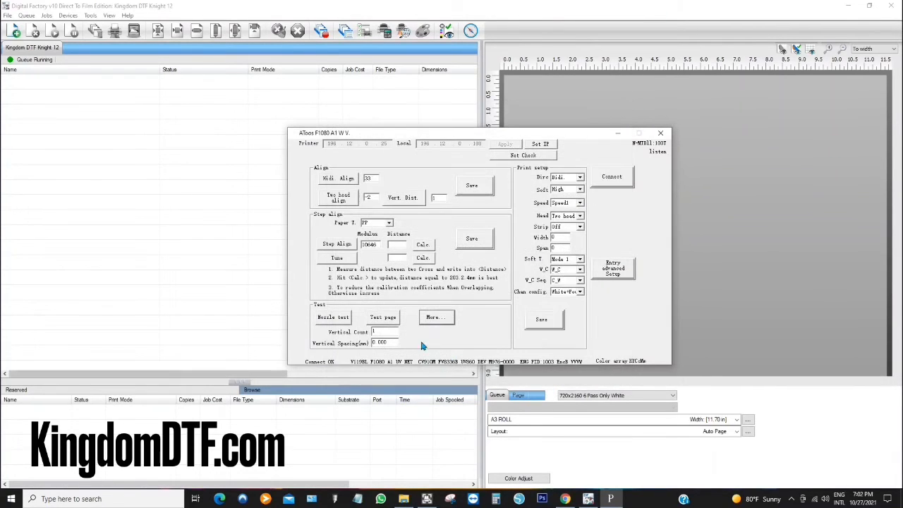
pyautogui.click(432, 318)
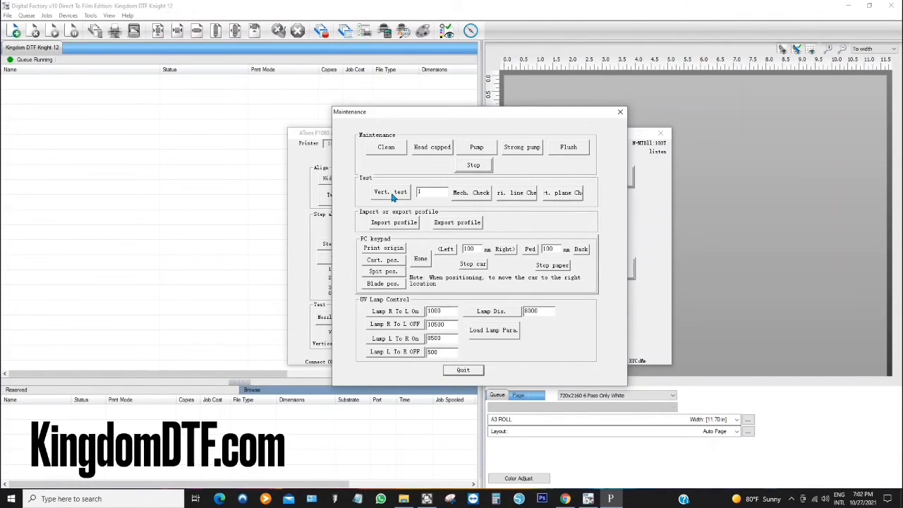
pyautogui.click(620, 112)
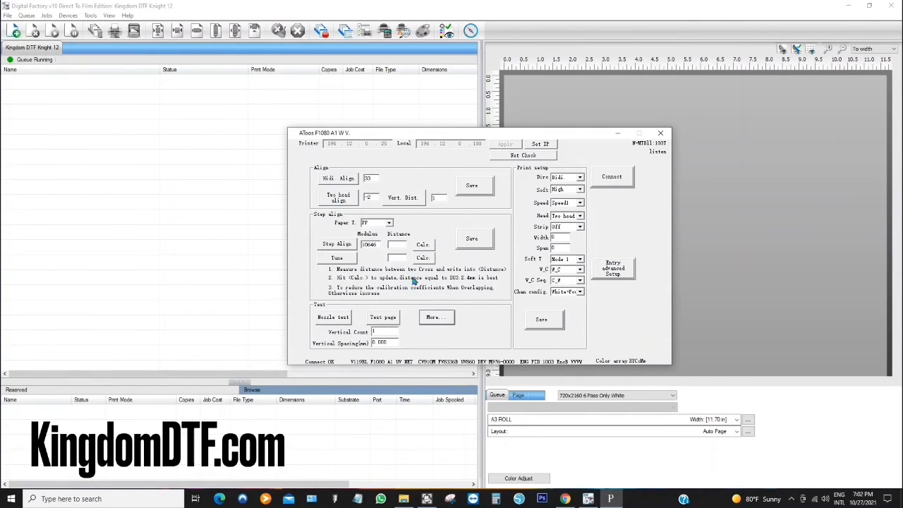
pyautogui.click(433, 318)
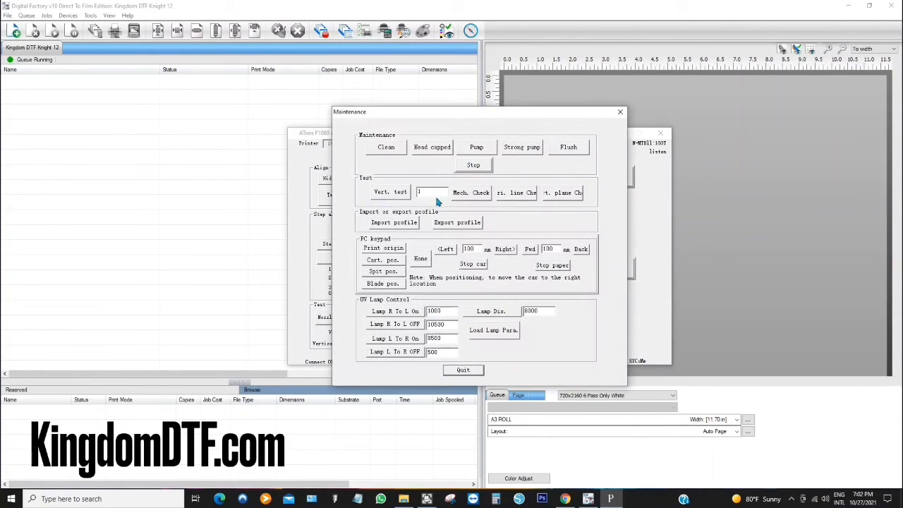
pyautogui.click(620, 112)
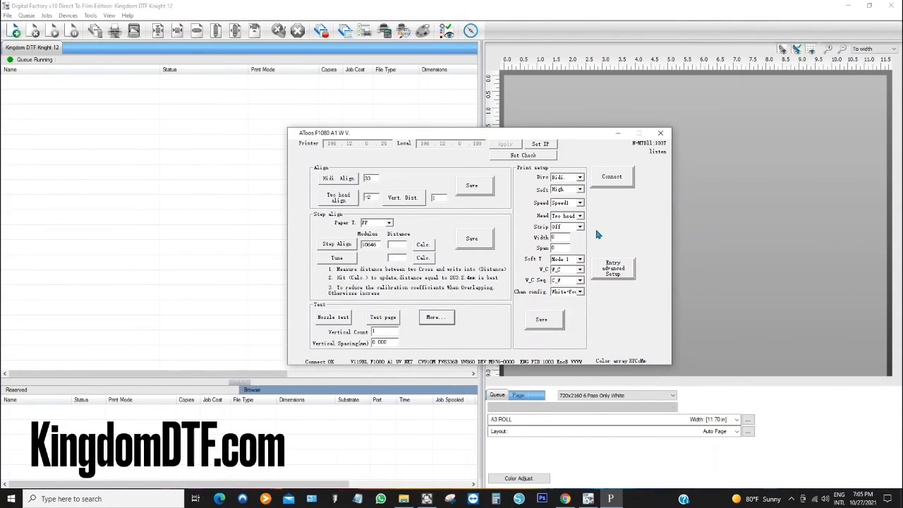
# Step: Review the print setup's direction and speed options, keeping Bidi. and Speed1
pyautogui.click(563, 180)
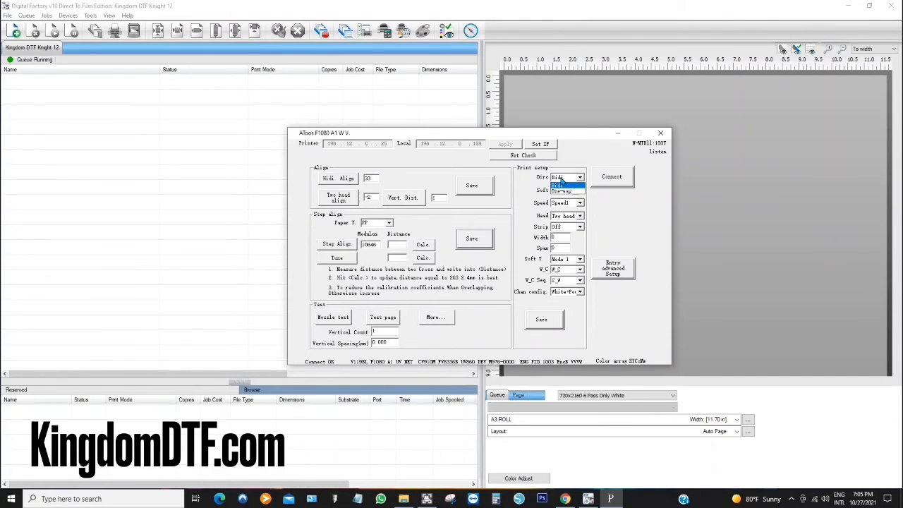
pyautogui.click(642, 233)
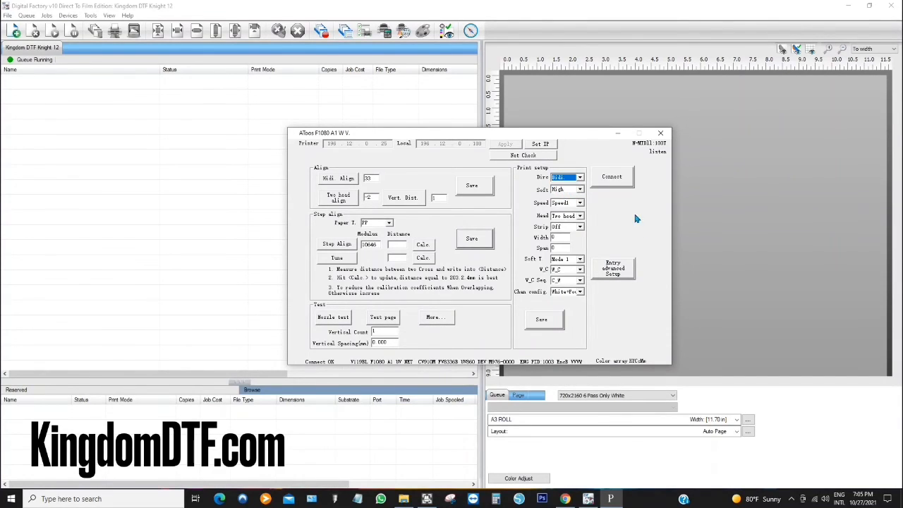
pyautogui.click(580, 203)
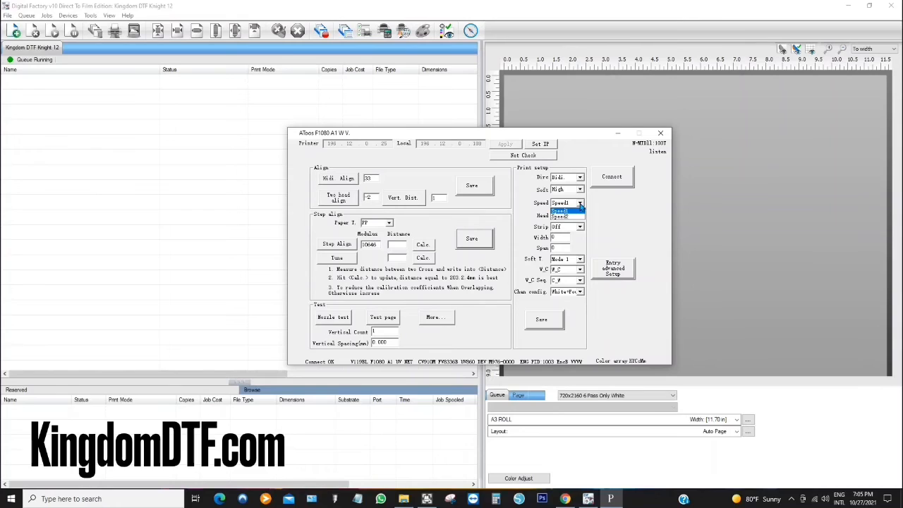
pyautogui.click(596, 207)
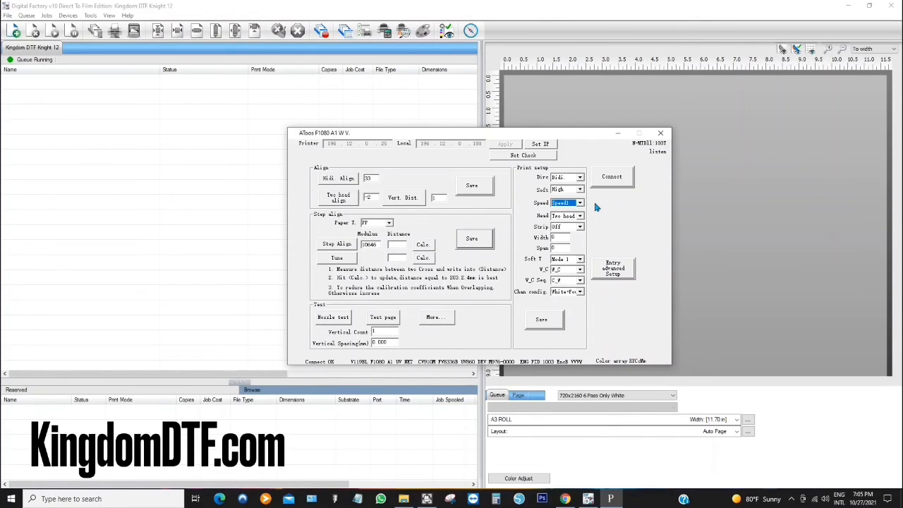